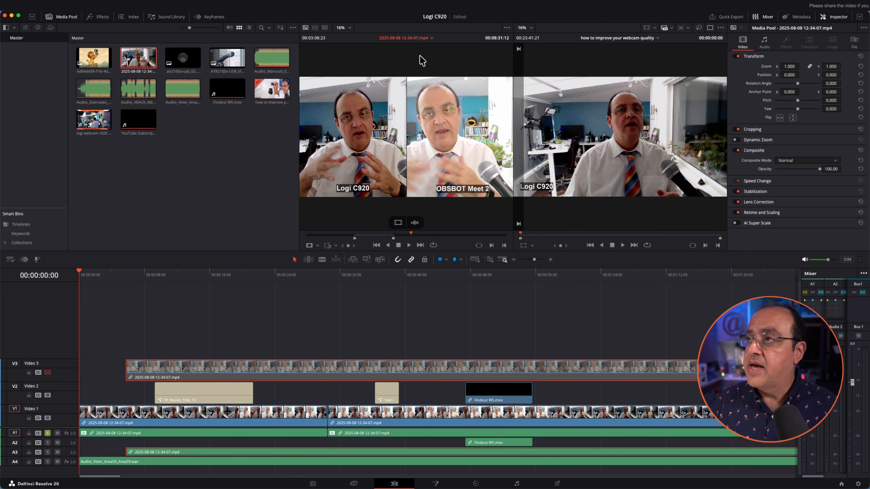
Scroll to bring the Logi C920 webcam comparison timeline into view on the Edit page
scroll(422, 60, "down", 5)
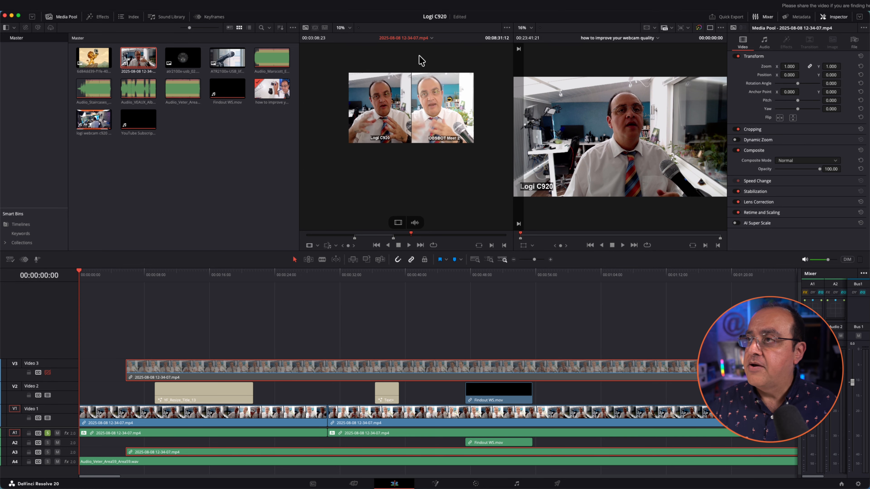
Zoom the two-camera source clip in and out, leaving it full frame
scroll(421, 63, "up", 5)
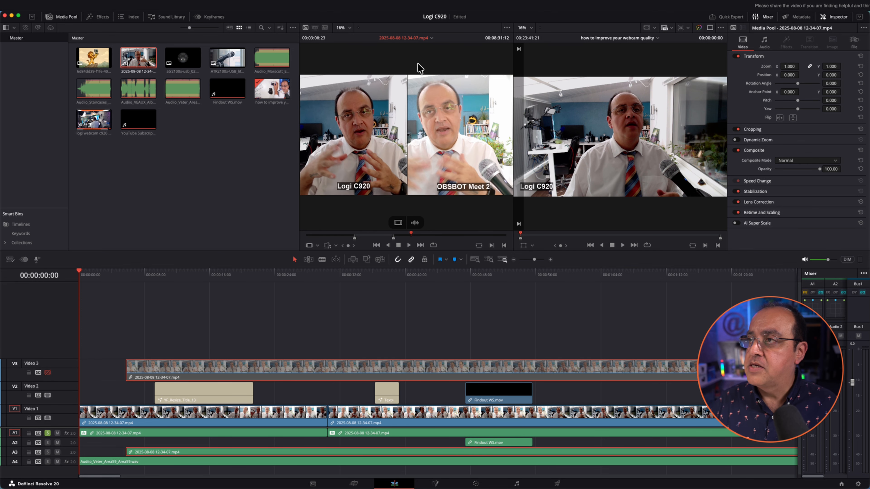
scroll(421, 68, "down", 3)
scroll(419, 70, "up", 5)
scroll(417, 69, "down", 5)
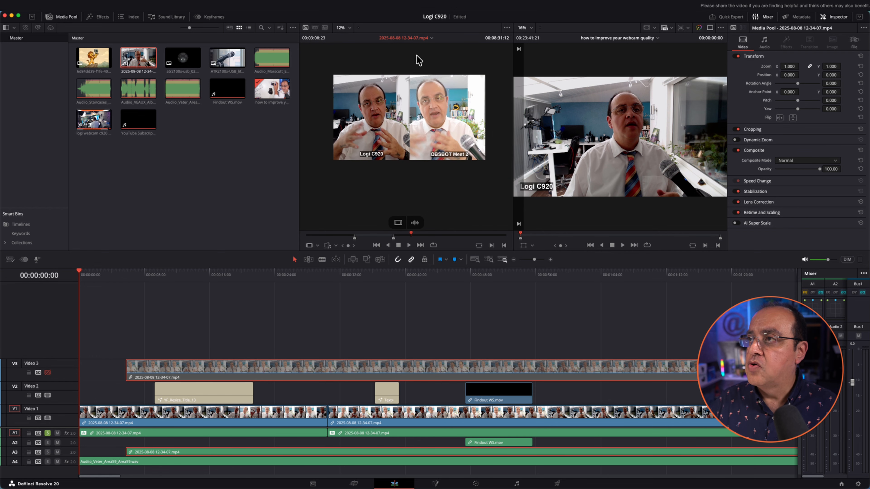
scroll(425, 101, "down", 2)
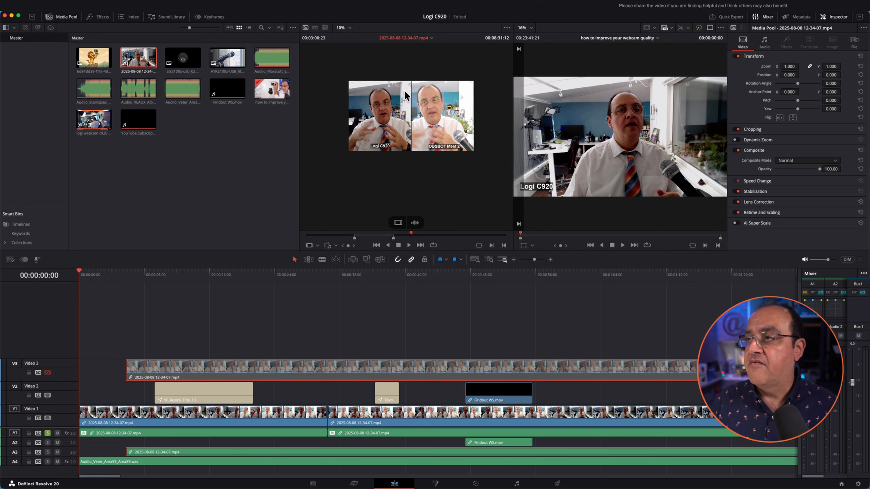
scroll(405, 91, "up", 3)
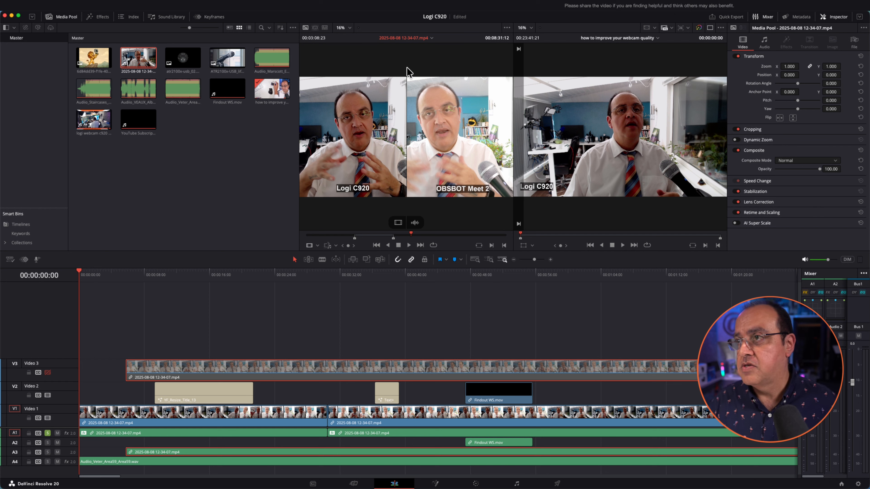
scroll(397, 67, "down", 3)
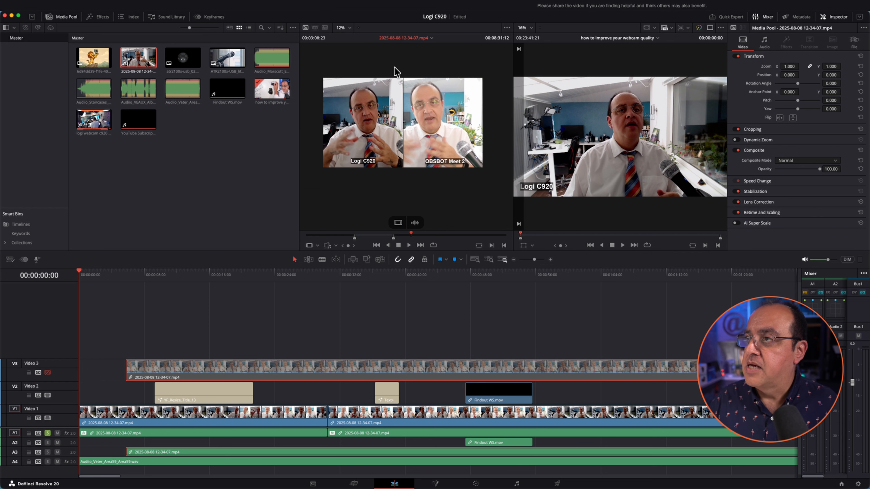
scroll(396, 72, "down", 2)
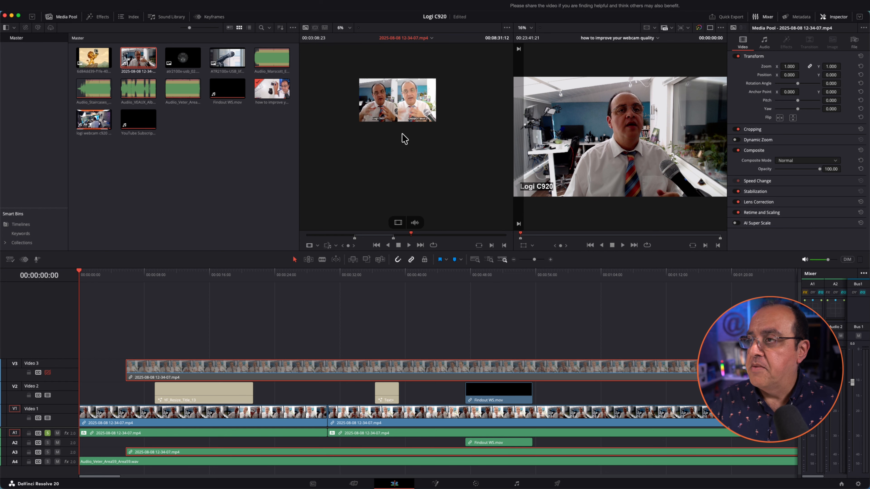
scroll(405, 138, "up", 5)
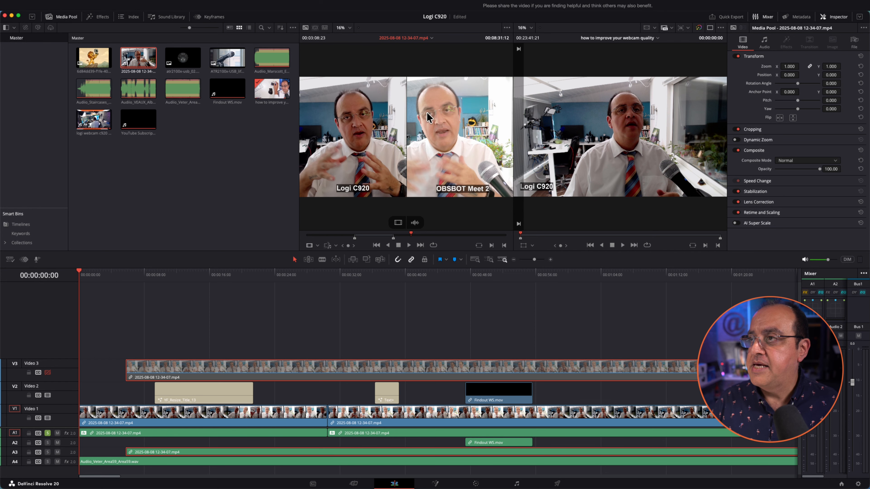
Zoom the timeline picture to 74% on the speaker's face, then fit it back to full frame
left_click(623, 57)
scroll(623, 56, "down", 1)
scroll(622, 56, "down", 4)
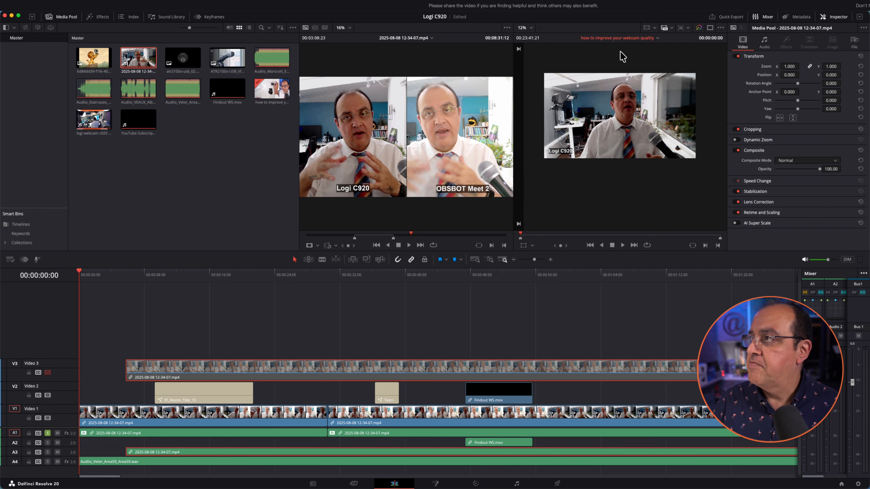
scroll(620, 60, "up", 5)
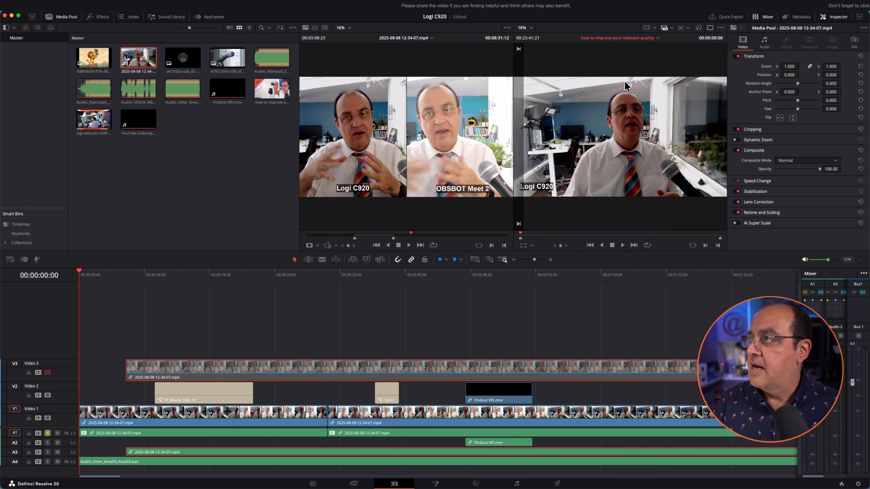
scroll(627, 86, "up", 8)
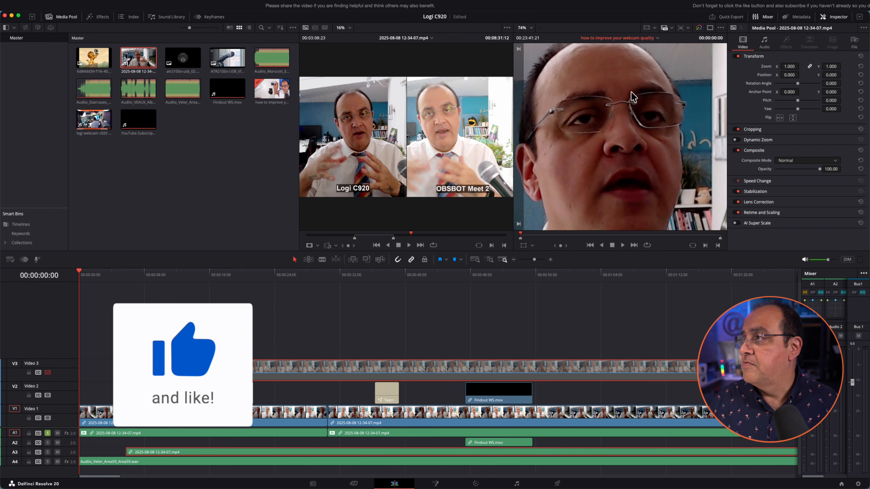
key("shift+z")
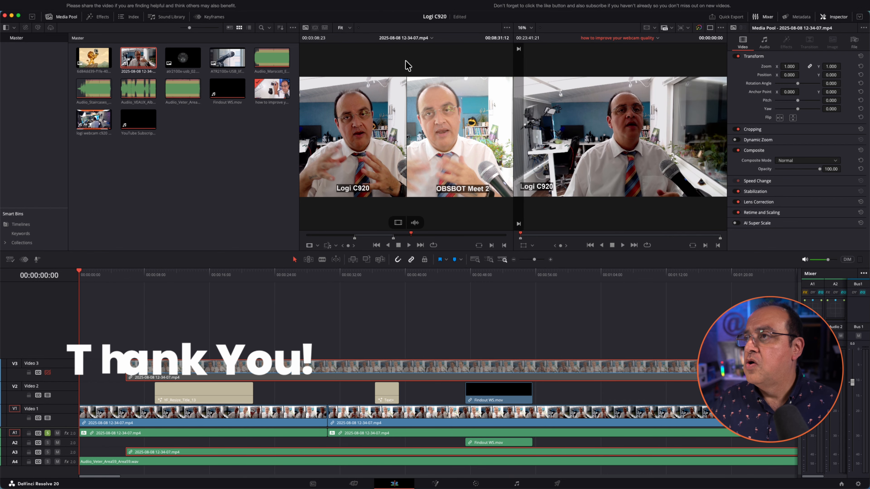
View the two-camera clip at 100% zoom, then fit it back into the source viewer
scroll(408, 65, "down", 2)
scroll(407, 65, "down", 2)
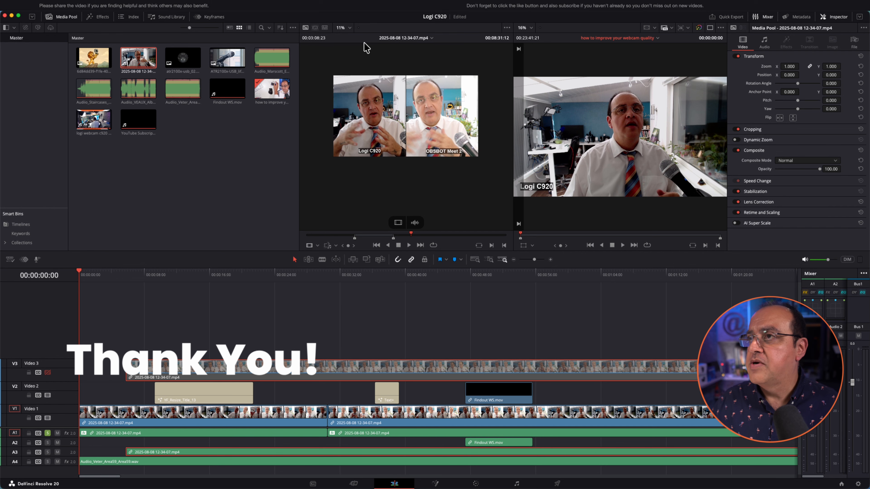
left_click(350, 27)
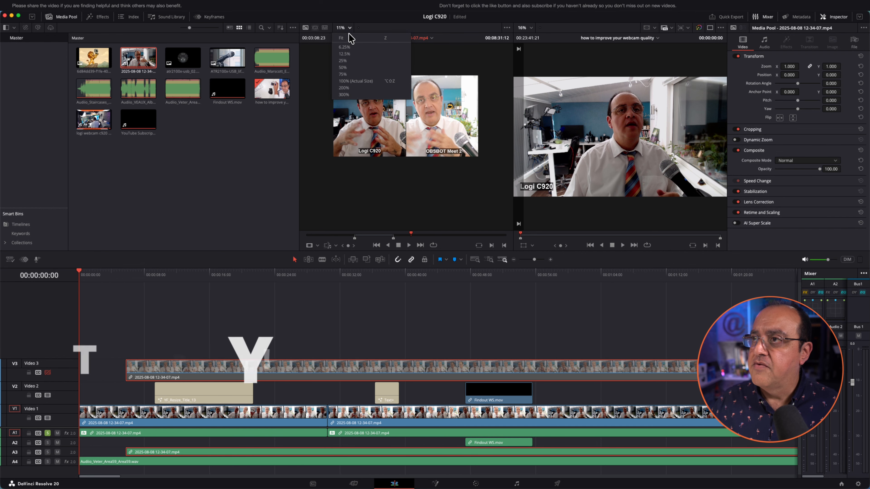
left_click(356, 81)
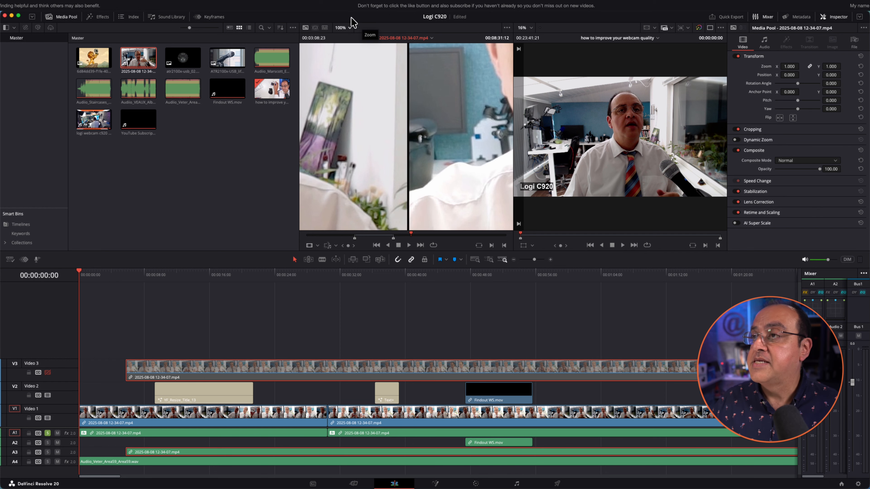
key("shift+z")
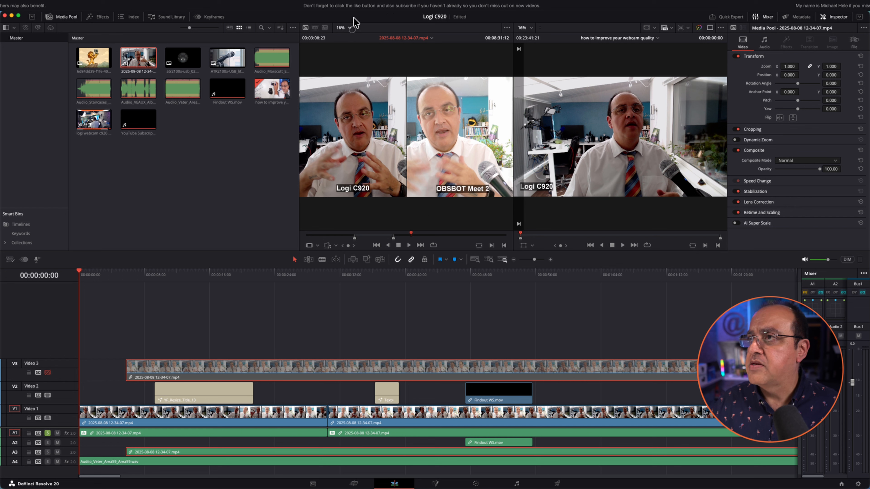
Give the viewers slightly more height above the timeline, leaving the zoom level unchanged
left_click(349, 27)
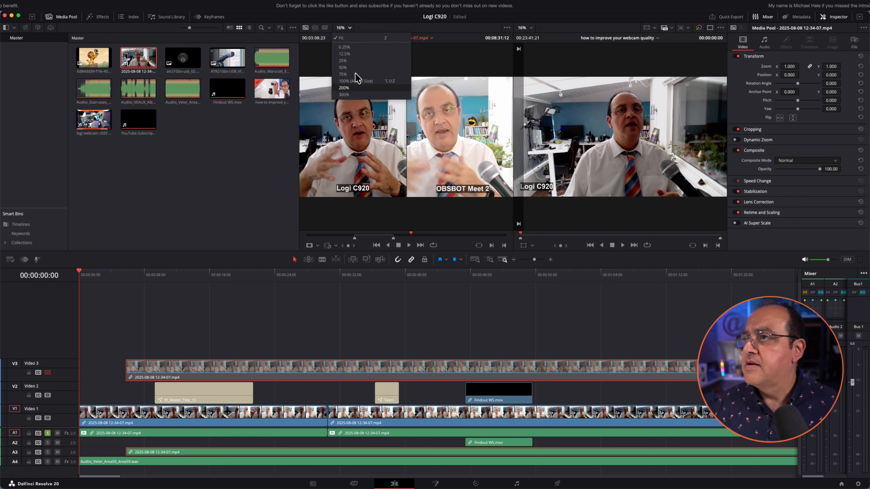
left_click(417, 43)
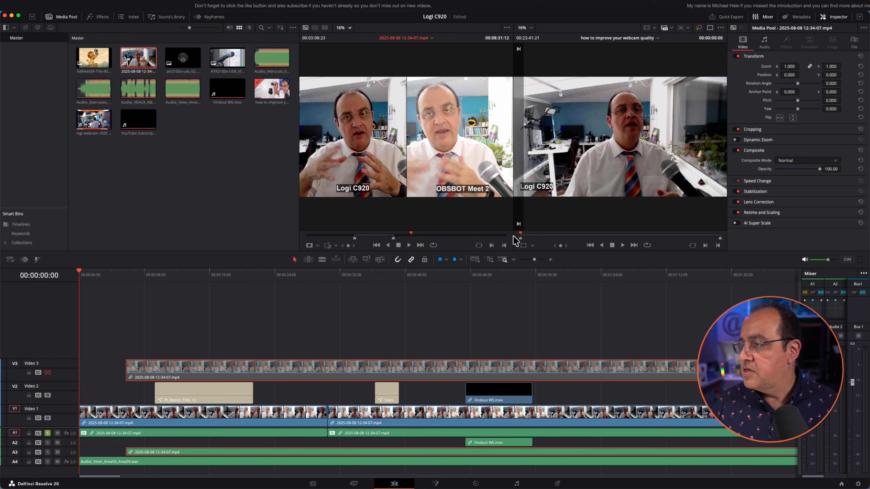
mouse_move(516, 248)
left_mouse_down()
mouse_move(513, 257)
mouse_move(511, 231)
left_mouse_up()
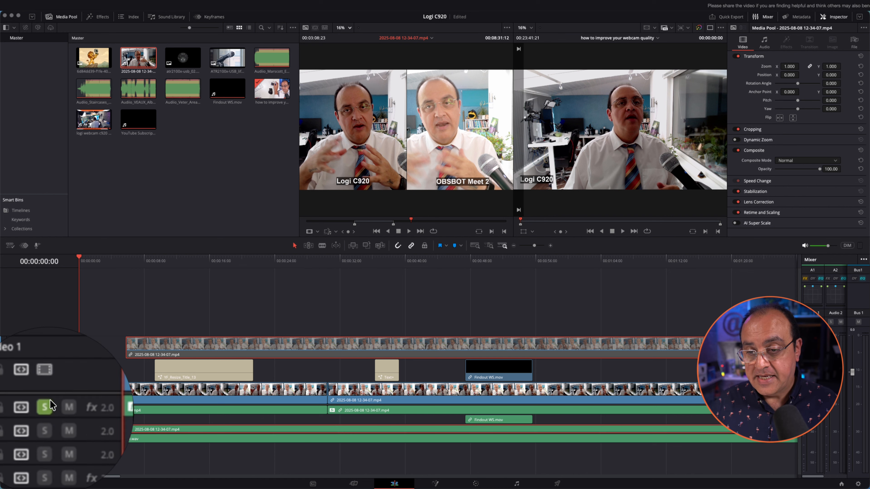
Activate the timeline and clear the selection of the Video 3 and Audio 3 clips
left_click(50, 400)
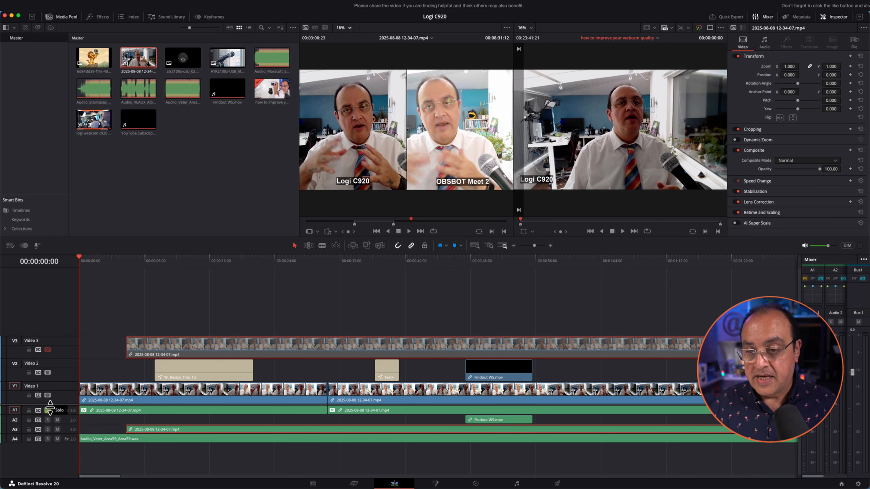
left_click(113, 312)
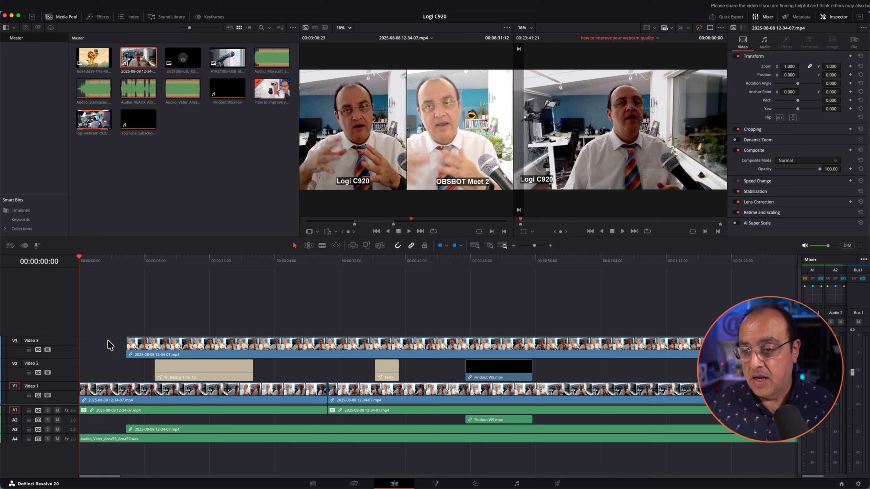
Enlarge the video track heights, then the audio track heights, until thumbnails and waveforms show clearly
scroll(110, 346, "up", 6, "shift")
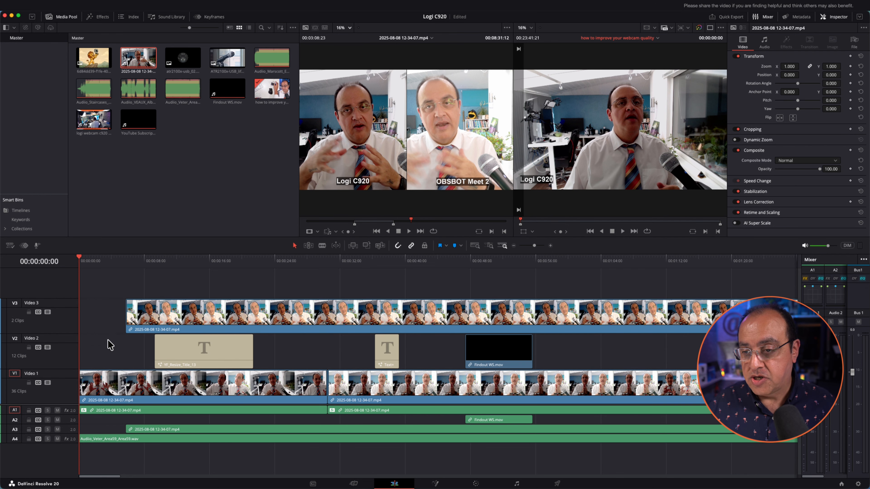
scroll(109, 346, "down", 5, "shift")
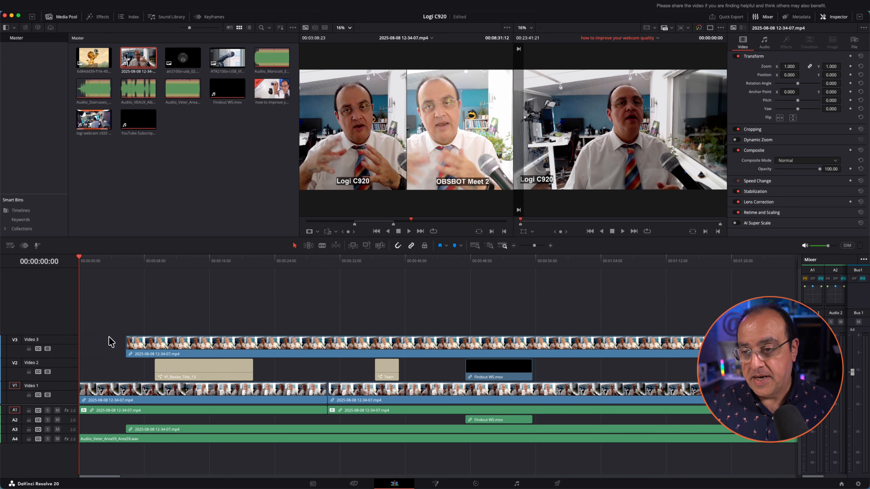
scroll(111, 341, "up", 3, "shift")
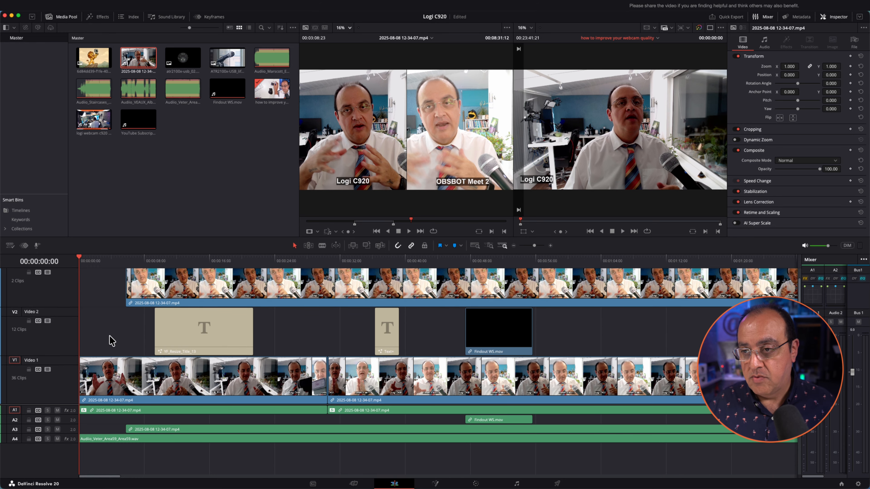
scroll(111, 341, "down", 4, "shift")
scroll(111, 340, "down", 2, "shift")
scroll(110, 341, "up", 5, "shift")
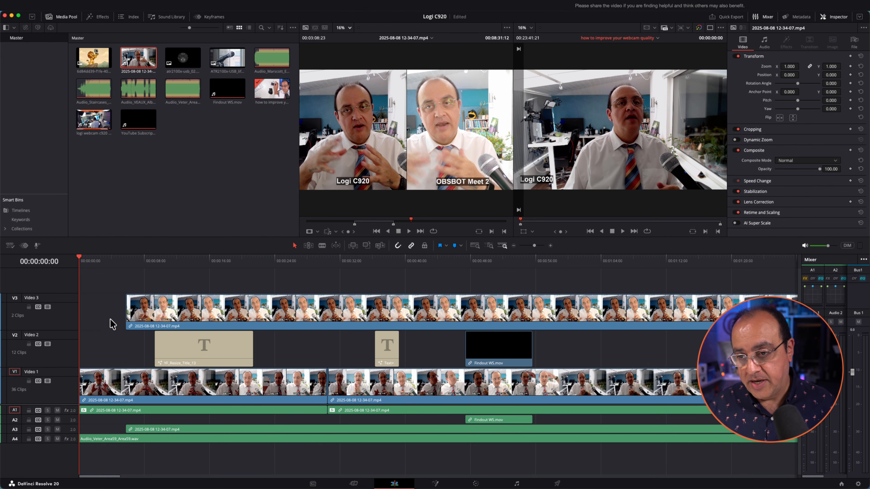
scroll(111, 321, "down", 3, "shift")
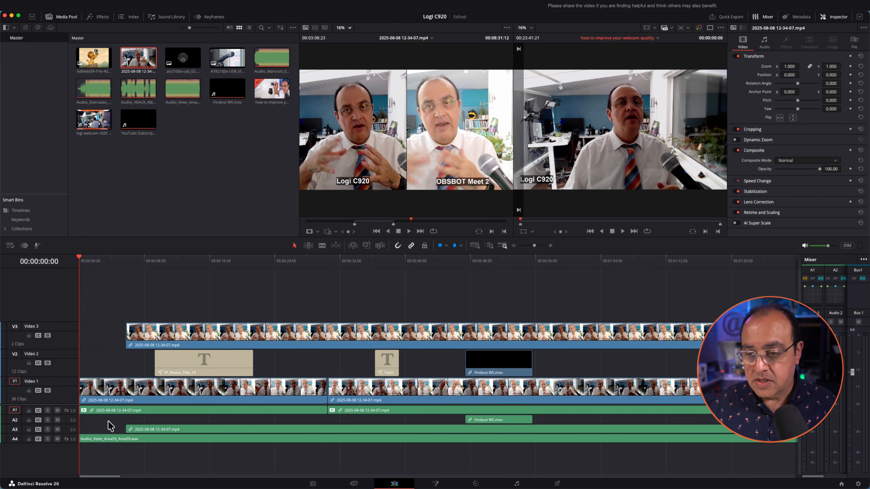
scroll(109, 425, "up", 4, "shift")
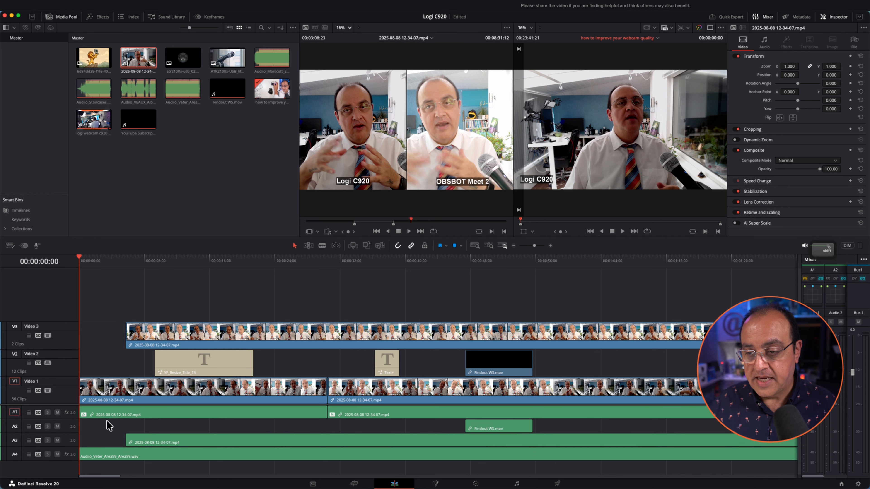
scroll(109, 425, "up", 6, "shift")
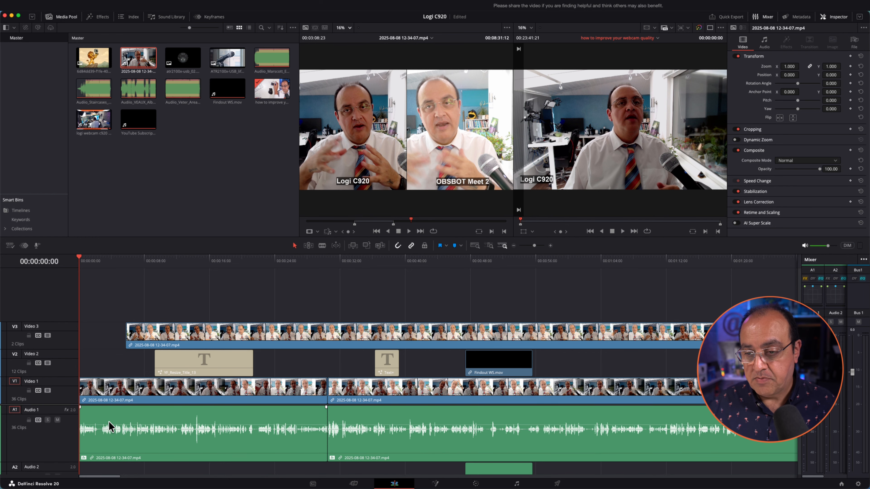
scroll(109, 426, "down", 10, "shift")
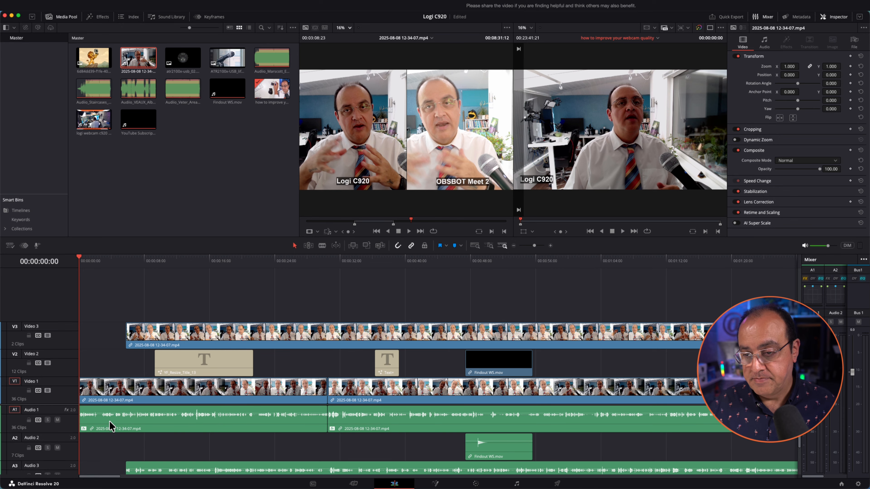
scroll(109, 427, "up", 3, "shift")
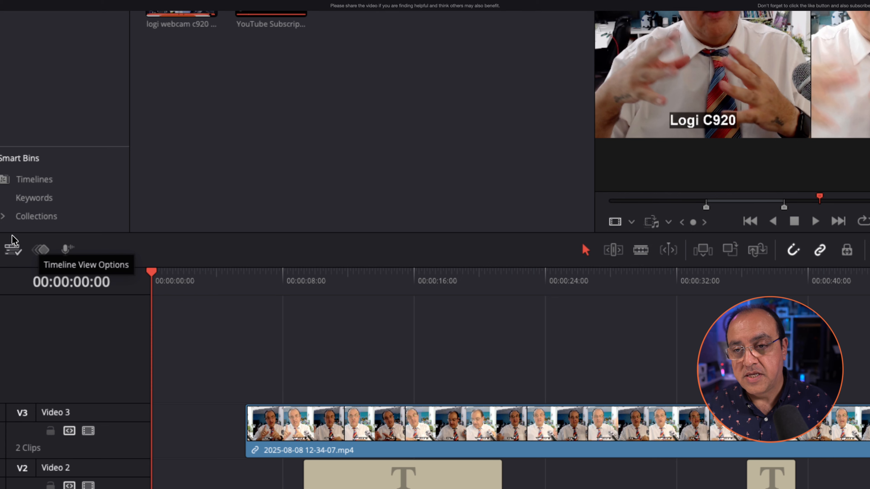
Raise the Video and Audio Track Height sliders in Timeline View Options for bigger thumbnails and waveforms
left_click(13, 248)
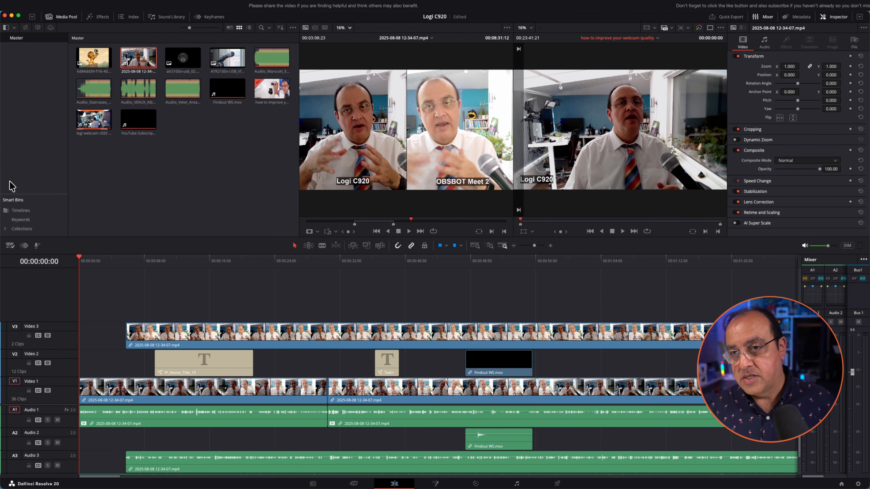
left_click(10, 245)
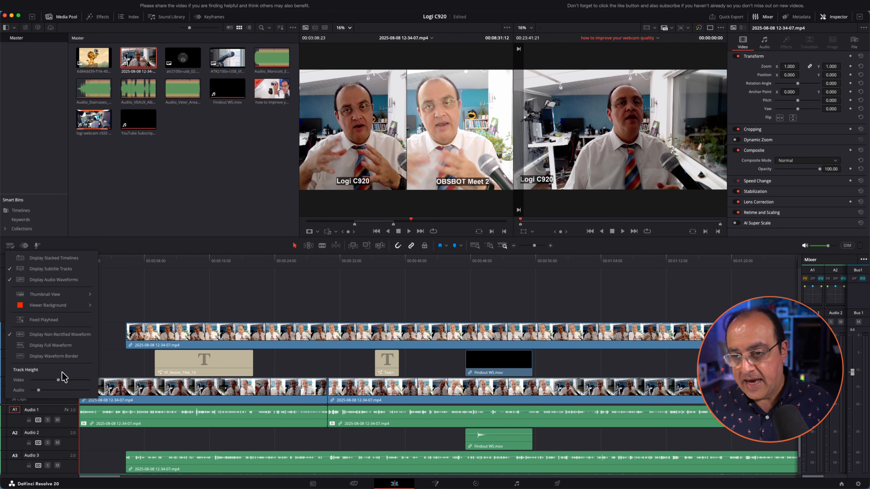
left_click_drag(58, 380, 53, 381)
left_click_drag(43, 371, 48, 390)
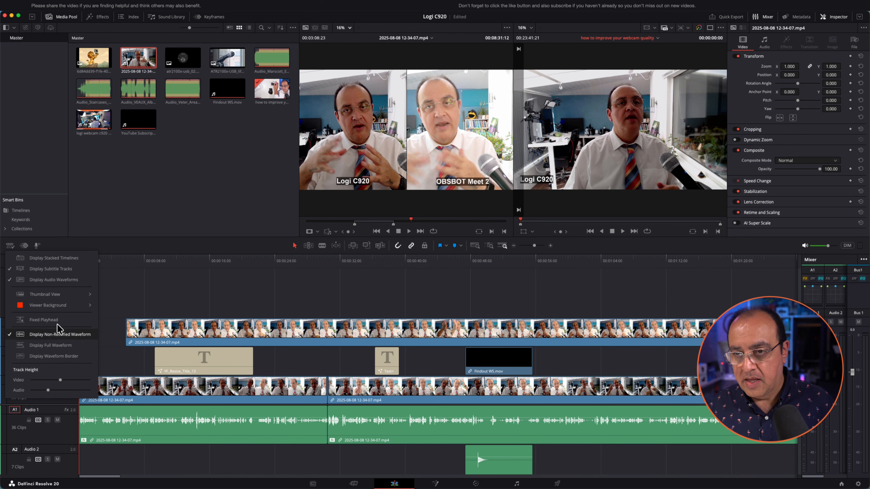
left_click(141, 263)
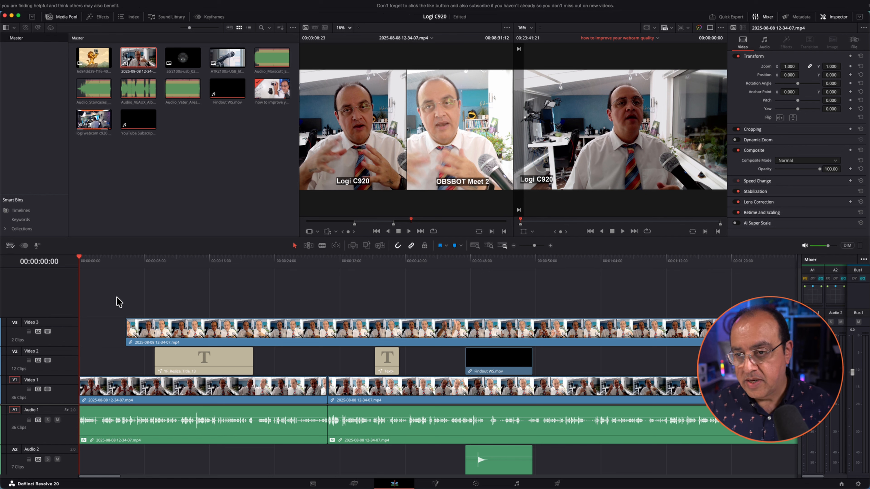
scroll(118, 301, "down", 5)
scroll(119, 302, "up", 5)
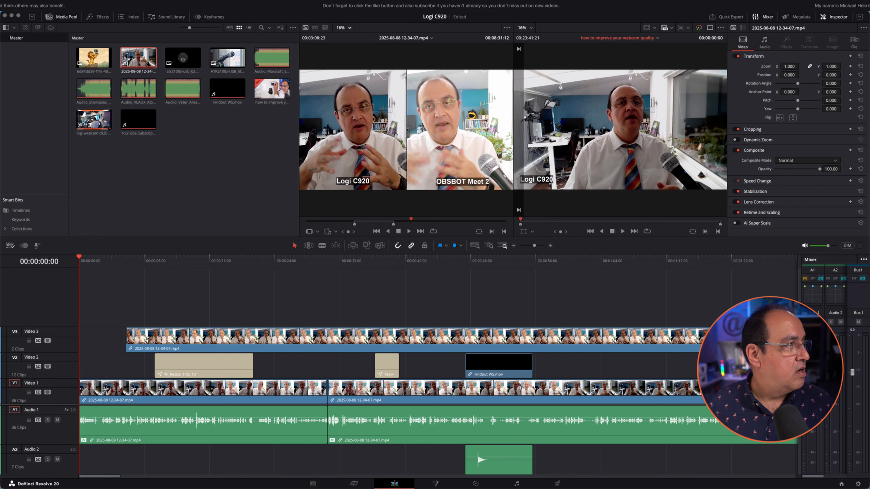
Resize the tracks in the second window's test restaurant timeline, then move that window back off-screen
left_click_drag(0, 119, 396, 63)
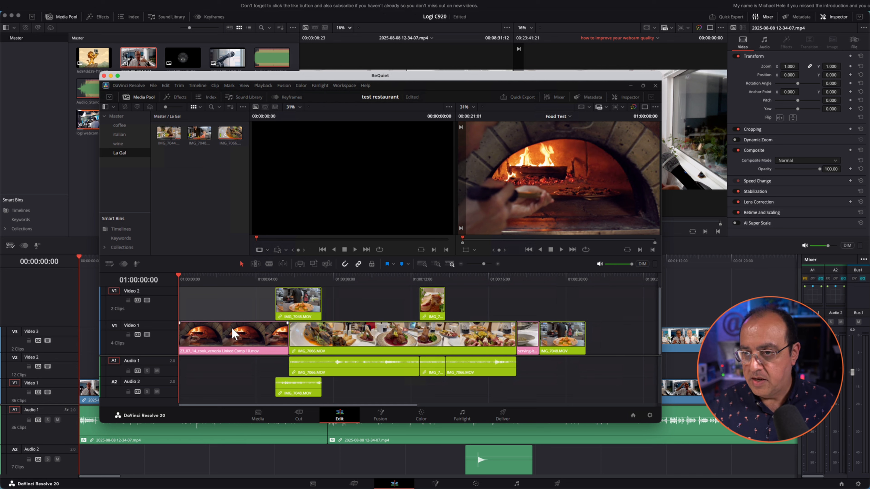
scroll(232, 333, "down", 5)
scroll(233, 332, "up", 5)
scroll(220, 370, "down", 5)
scroll(220, 371, "up", 5)
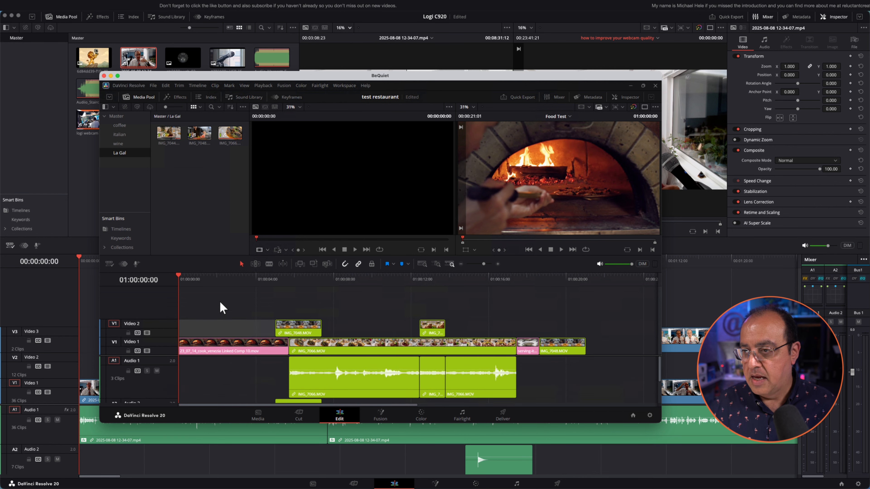
scroll(219, 303, "up", 5)
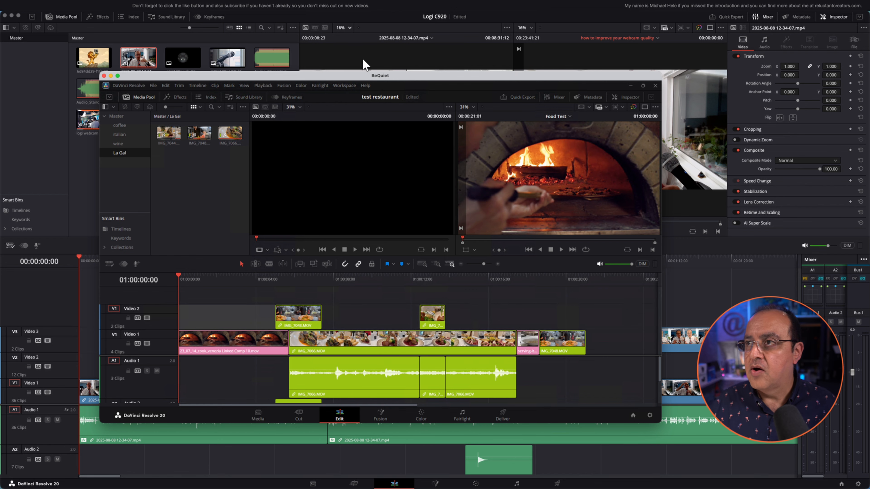
left_click_drag(357, 76, 437, 81)
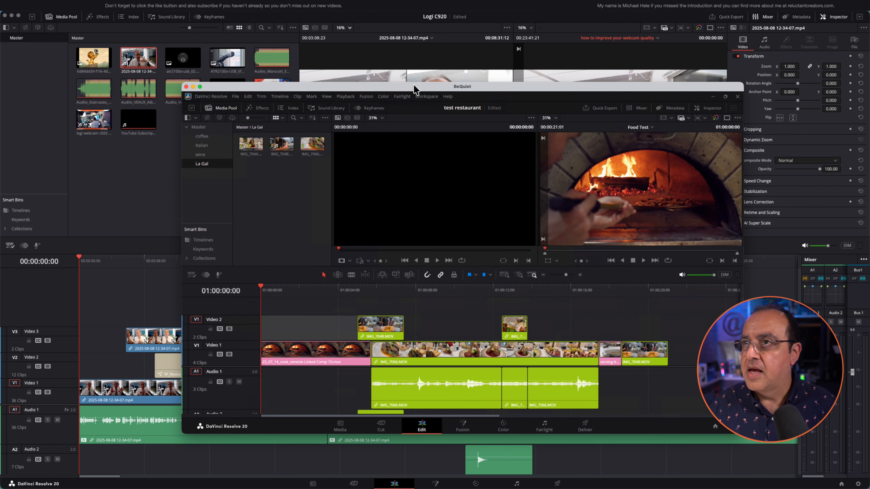
left_click_drag(376, 84, 0, 145)
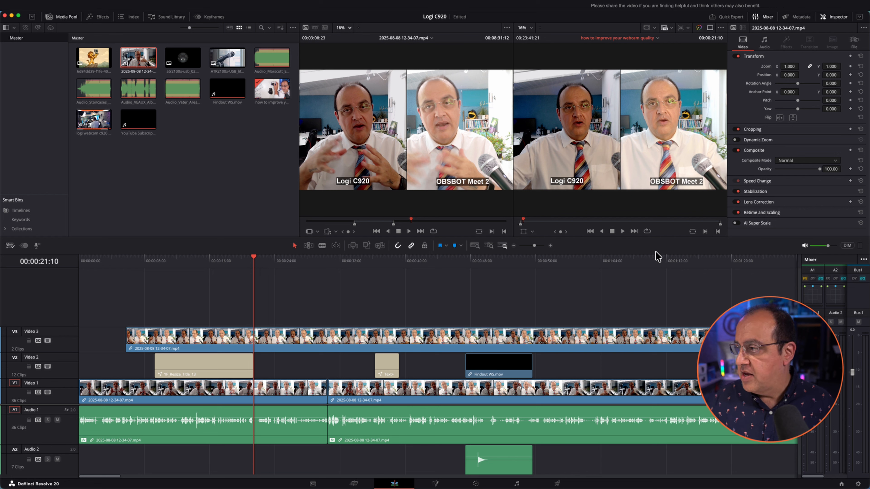
Scrub the playhead through the edit, finally parking it at 00:02:14:17
left_click(668, 257)
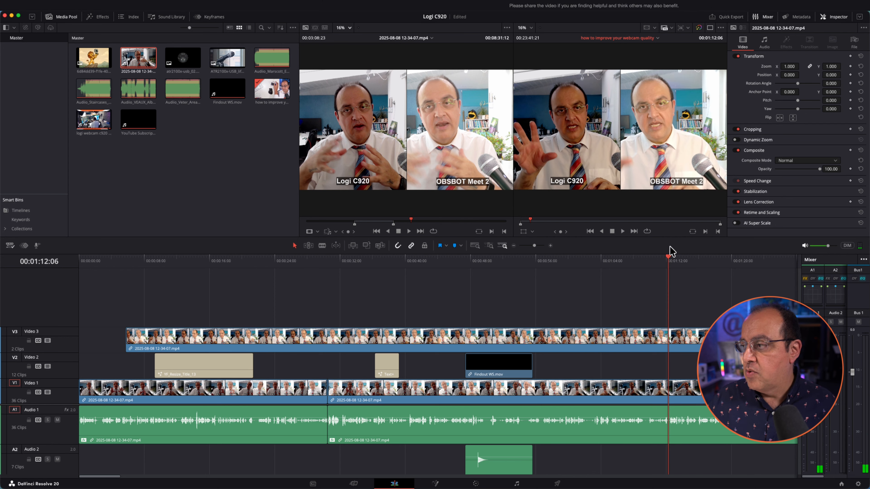
left_click(126, 254)
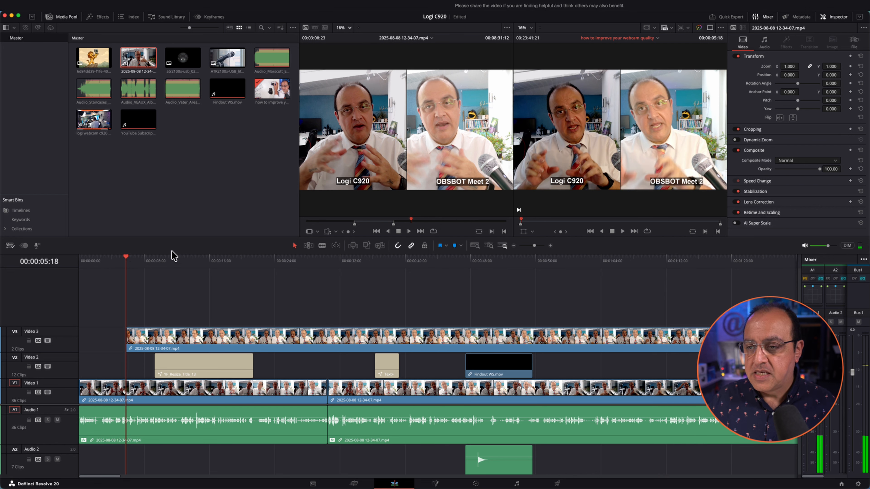
left_click_drag(314, 259, 358, 261)
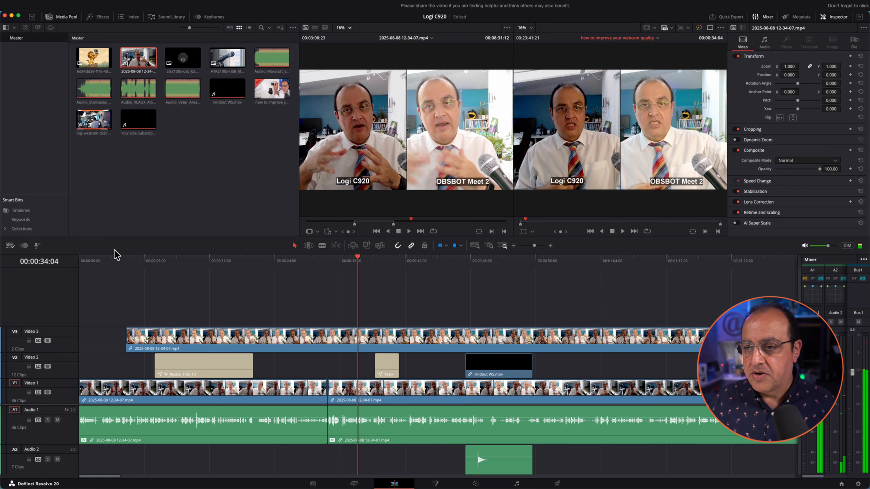
left_click(99, 259)
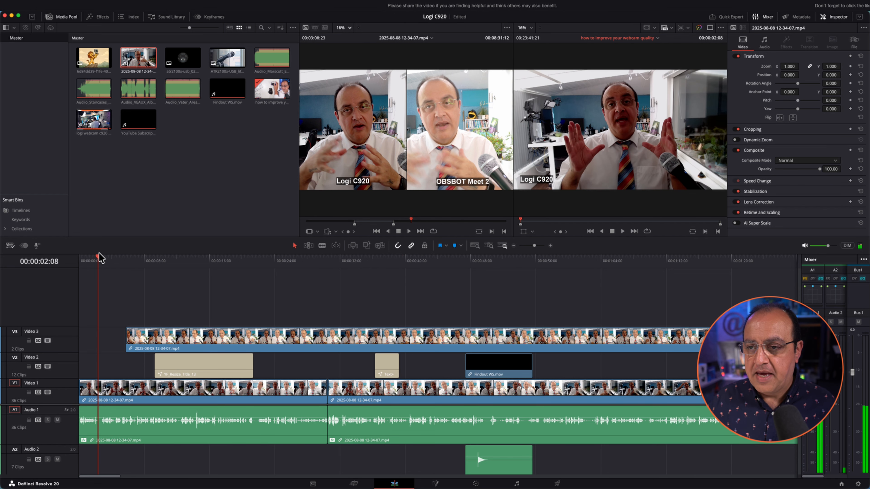
left_click(470, 260)
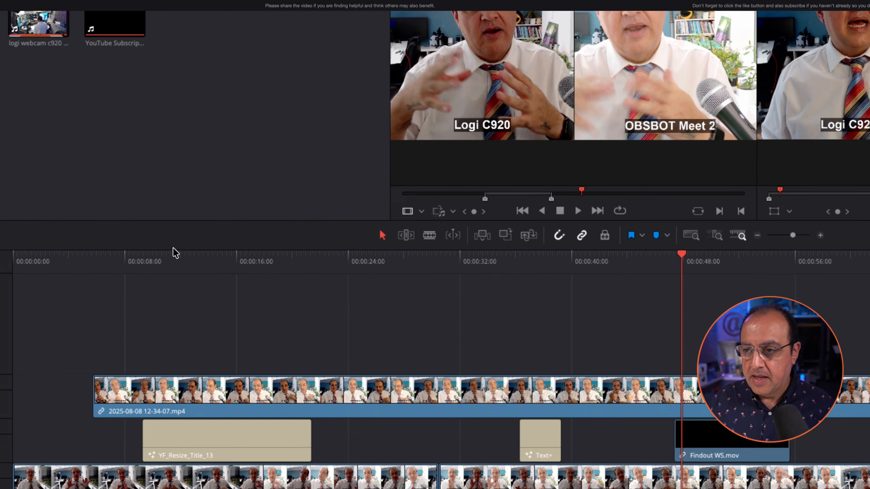
left_click(174, 254)
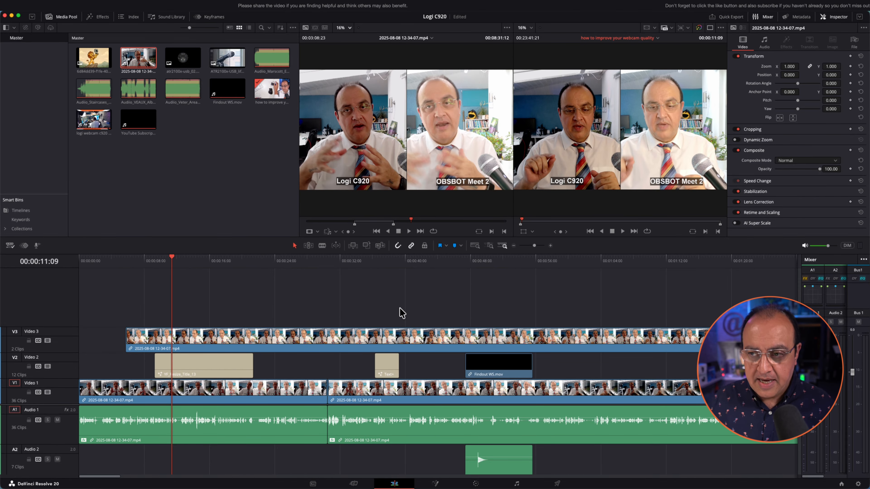
left_click(684, 297)
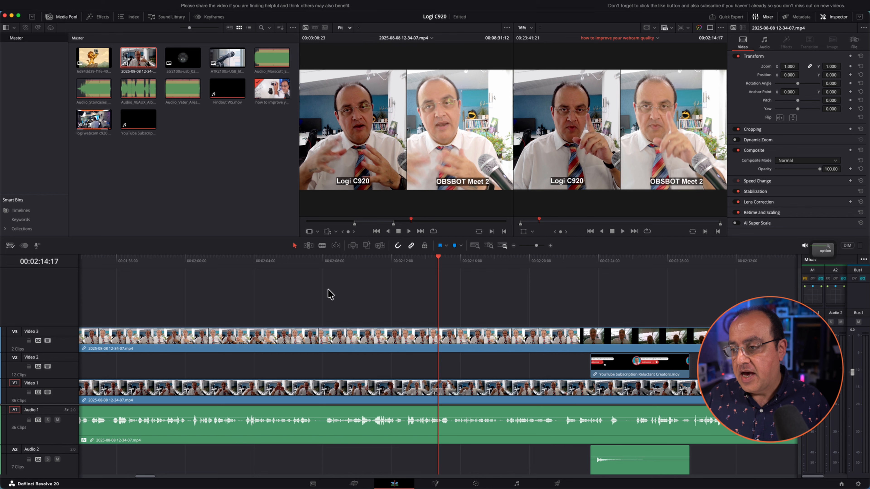
Zoom the timeline in and out around the playhead with Option-scroll
scroll(329, 294, "down", 5)
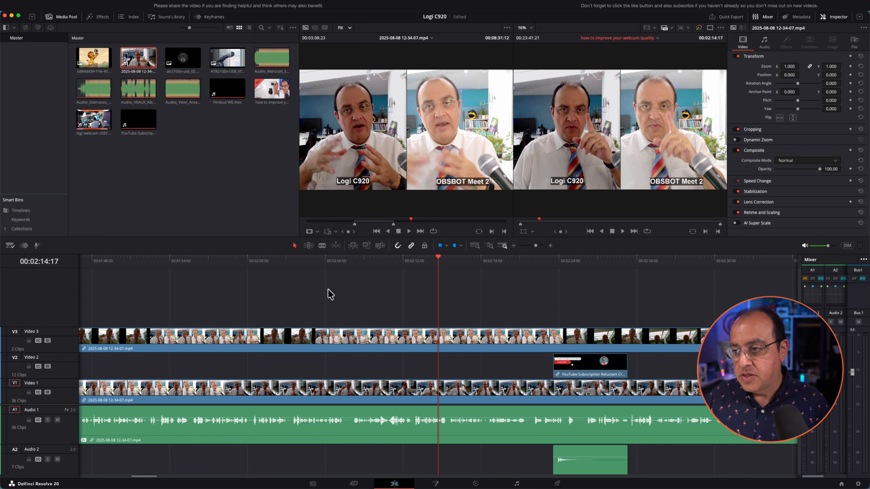
scroll(329, 294, "up", 5)
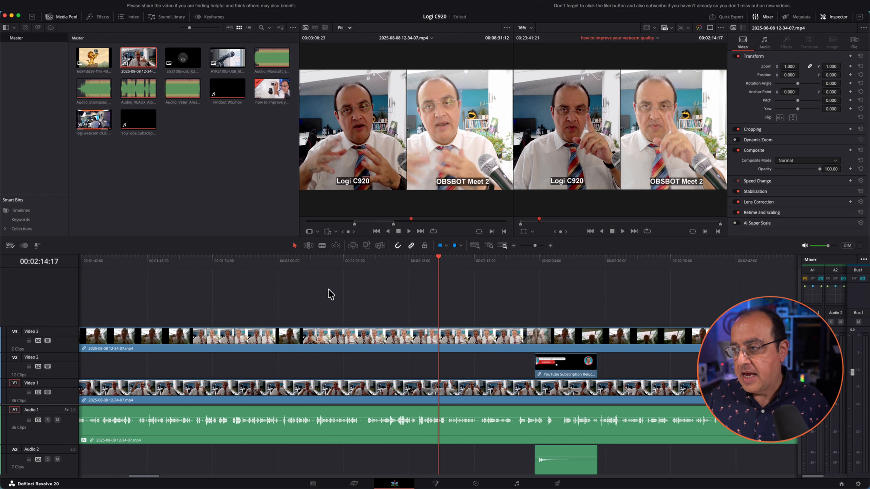
key("alt")
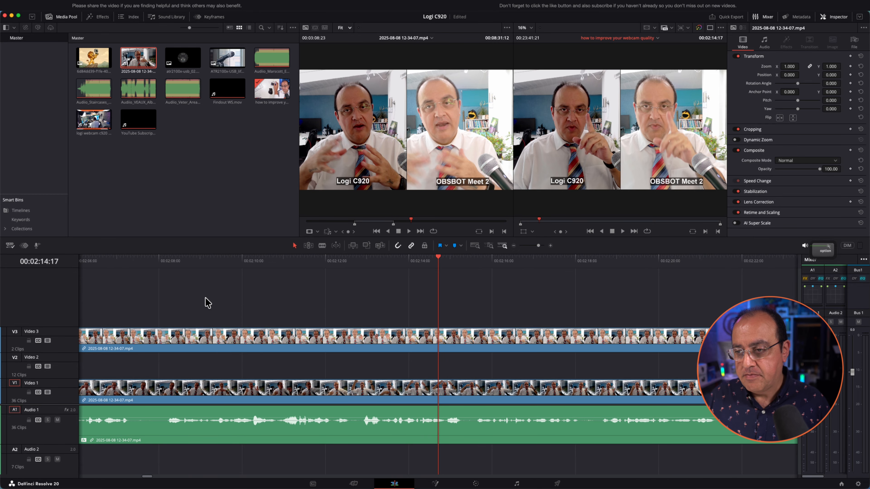
scroll(209, 303, "up", 4)
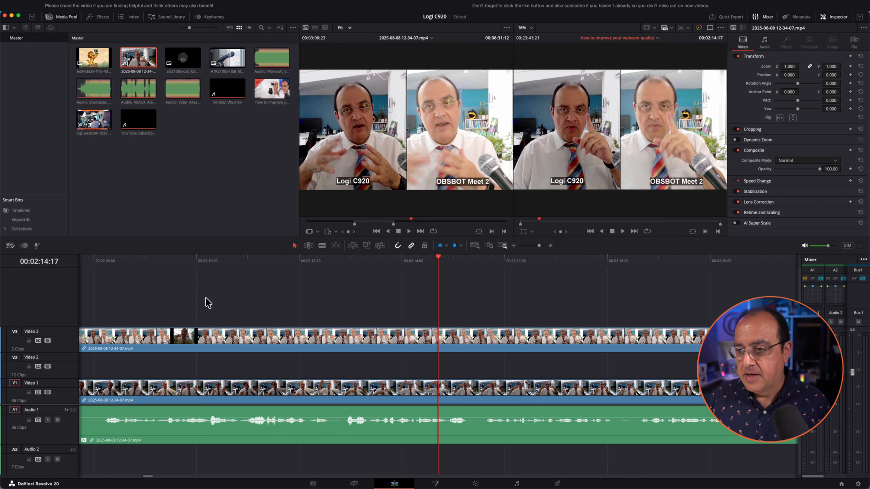
scroll(208, 303, "up", 3)
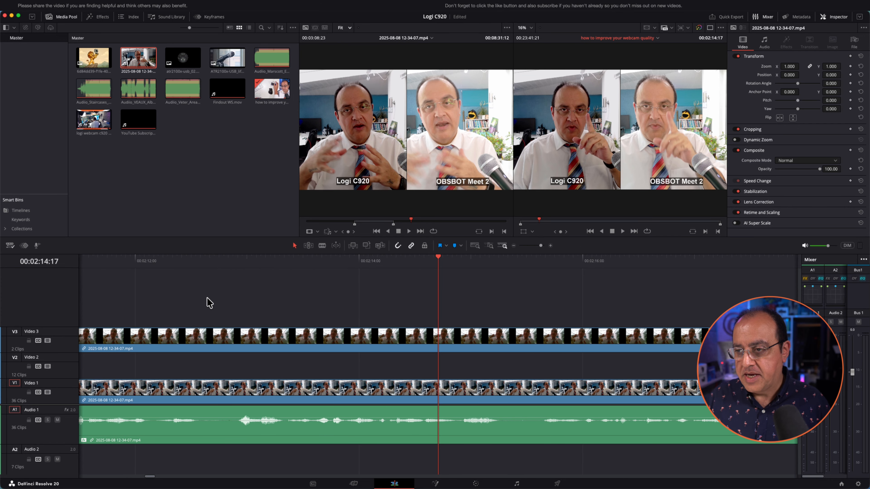
scroll(208, 303, "up", 2)
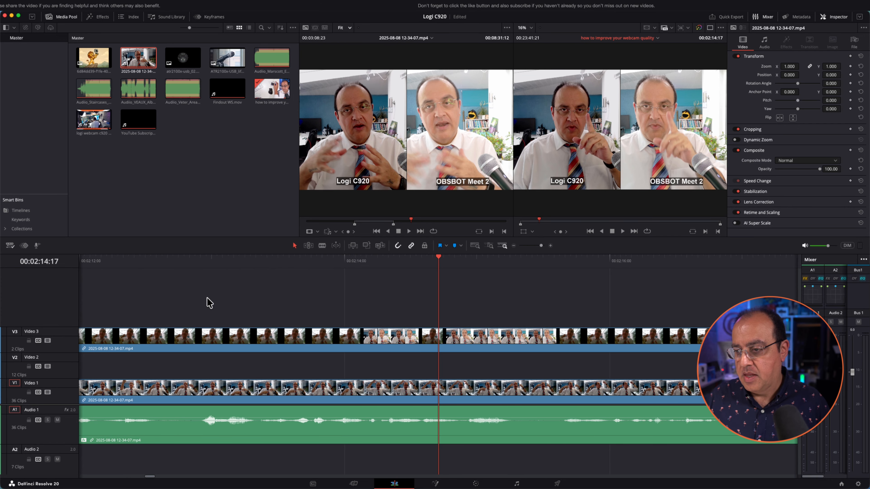
scroll(209, 303, "up", 2)
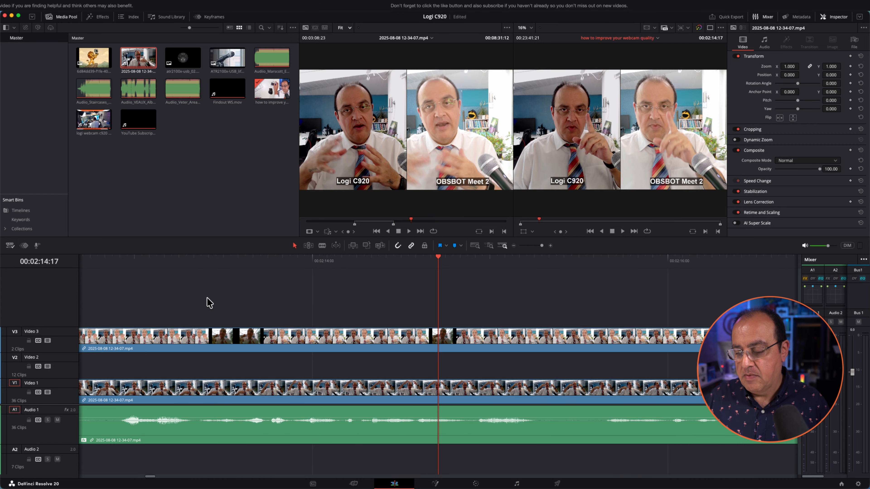
scroll(209, 303, "down", 15)
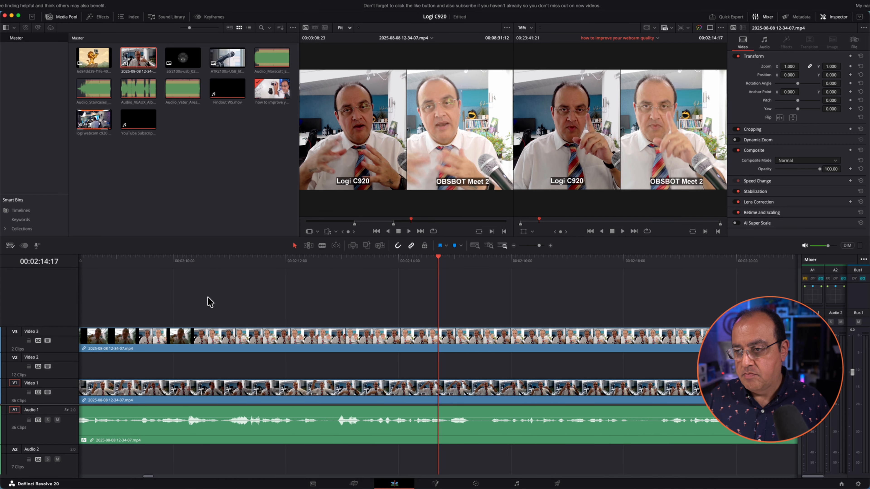
scroll(208, 298, "down", 10)
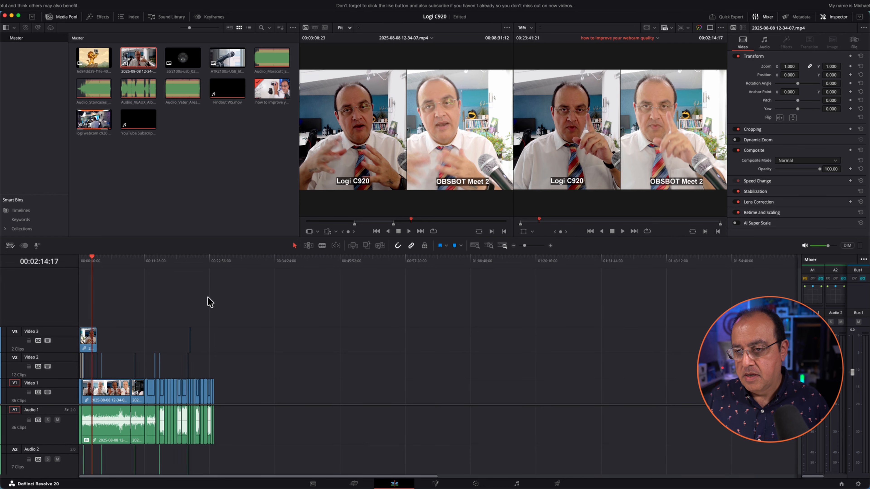
scroll(208, 297, "up", 2)
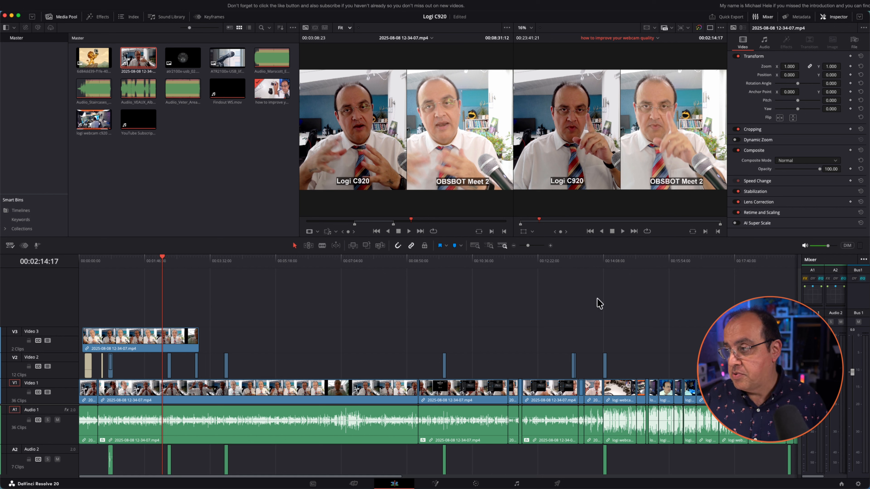
Zoom the timeline fully out so every clip of the webcam edit fits in view
key("alt")
scroll(604, 305, "up", 5)
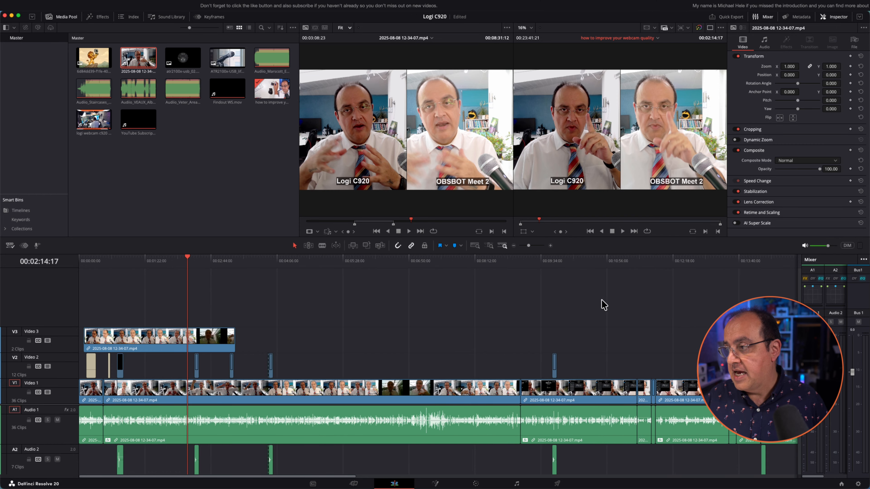
scroll(604, 305, "down", 4)
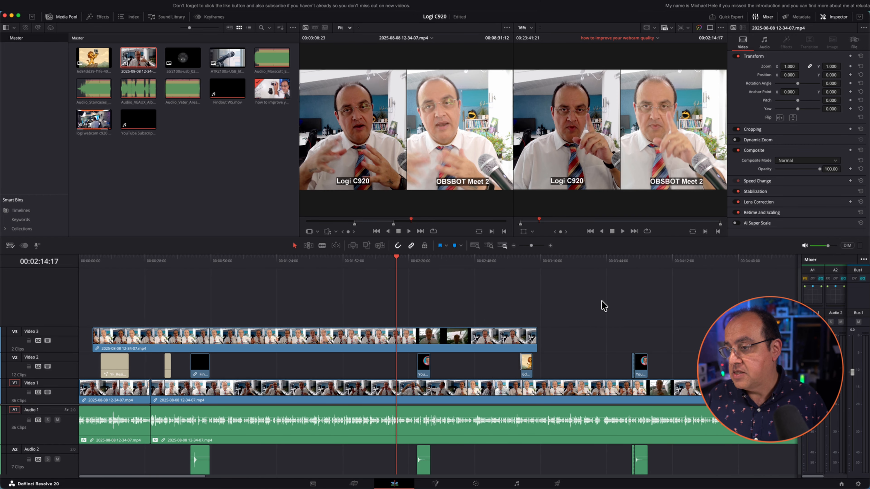
scroll(604, 305, "down", 4)
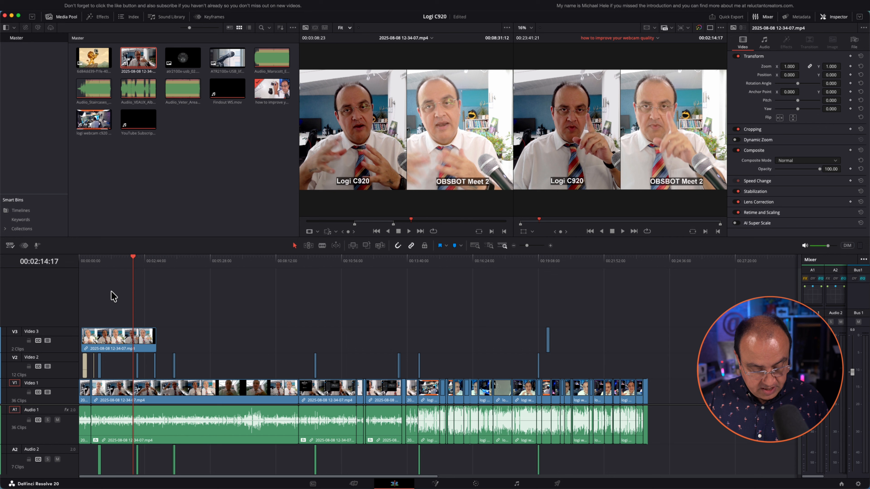
Fit the whole edit to the timeline width, then bring up the Workspace window layout options
key("shift")
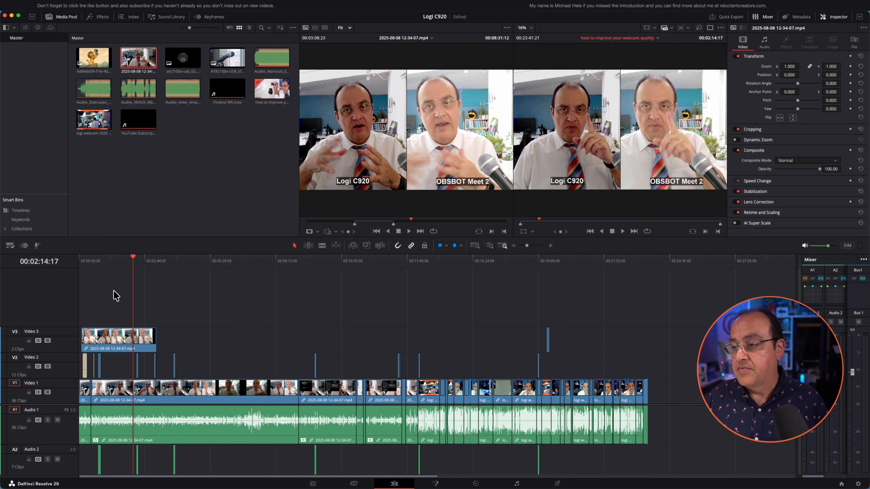
key("shift+z")
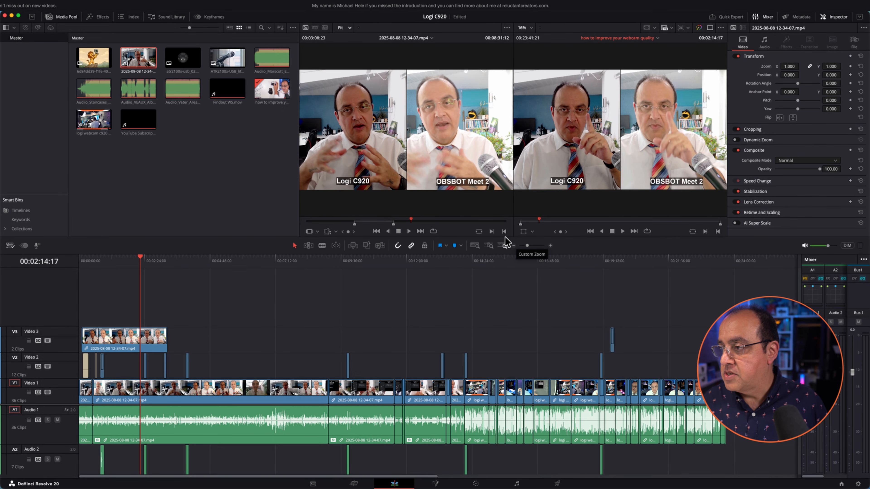
left_click(476, 239)
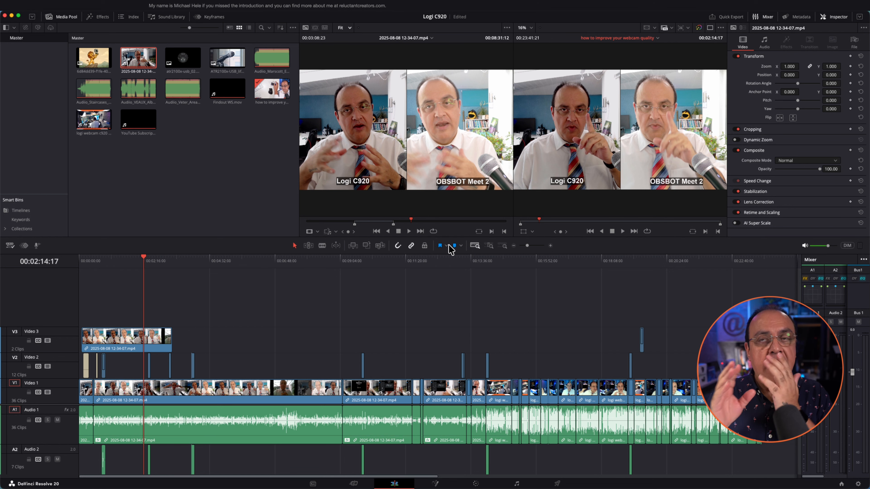
mouse_move(482, 167)
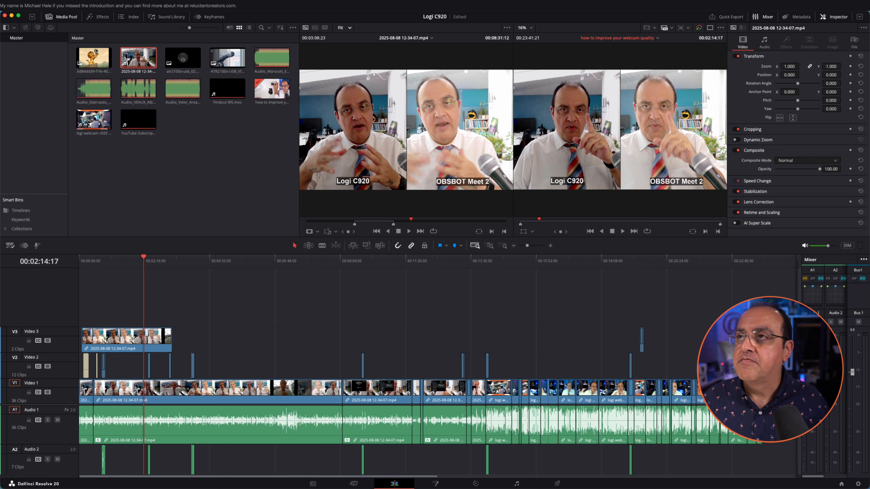
left_click(274, 6)
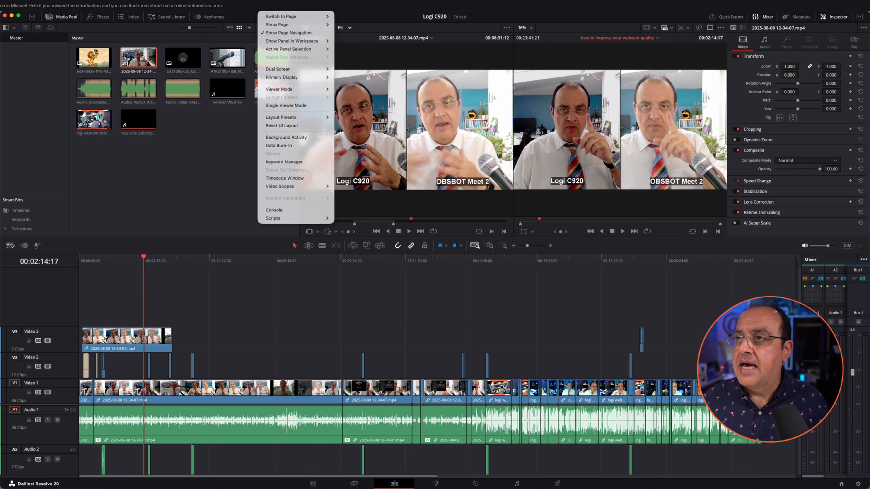
mouse_move(289, 68)
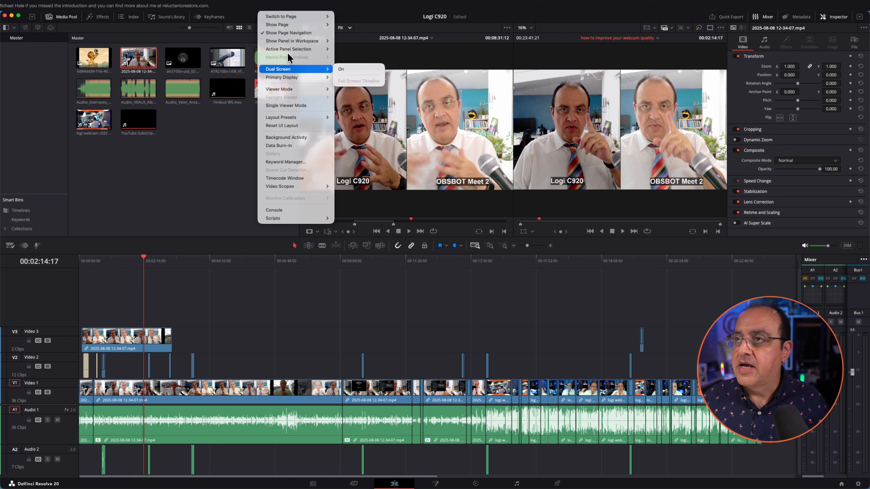
left_click(345, 59)
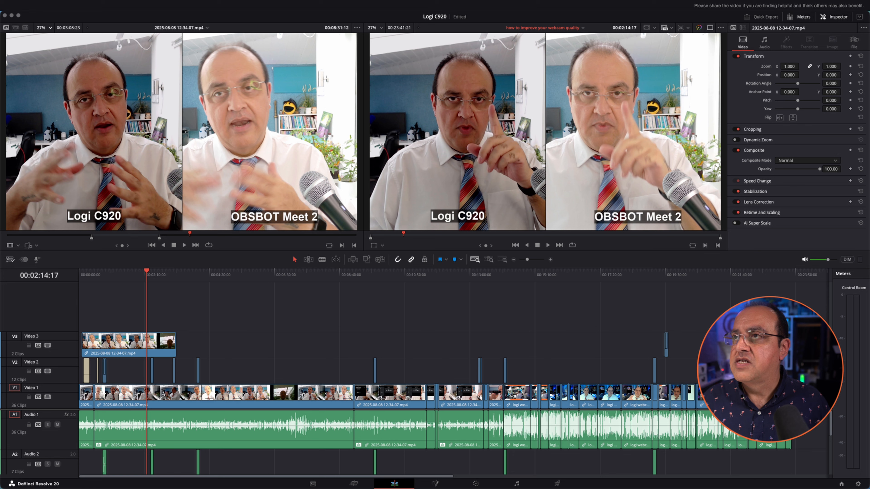
left_click(274, 5)
mouse_move(291, 65)
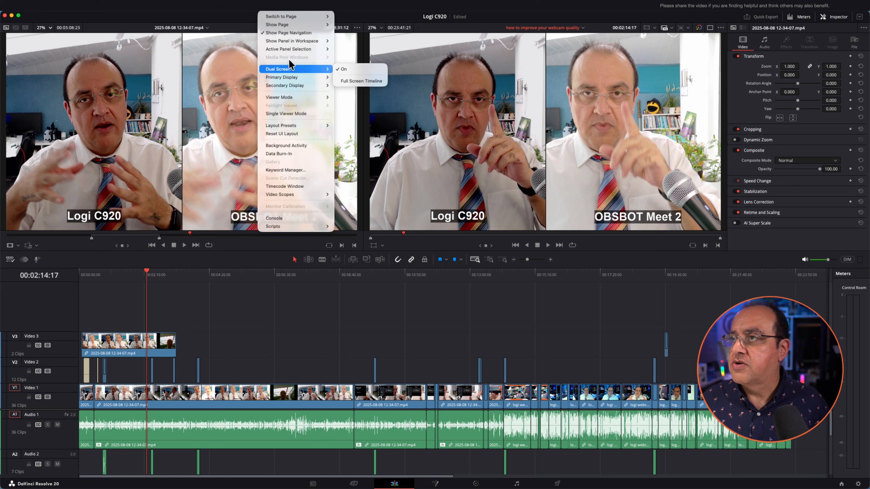
left_click(348, 62)
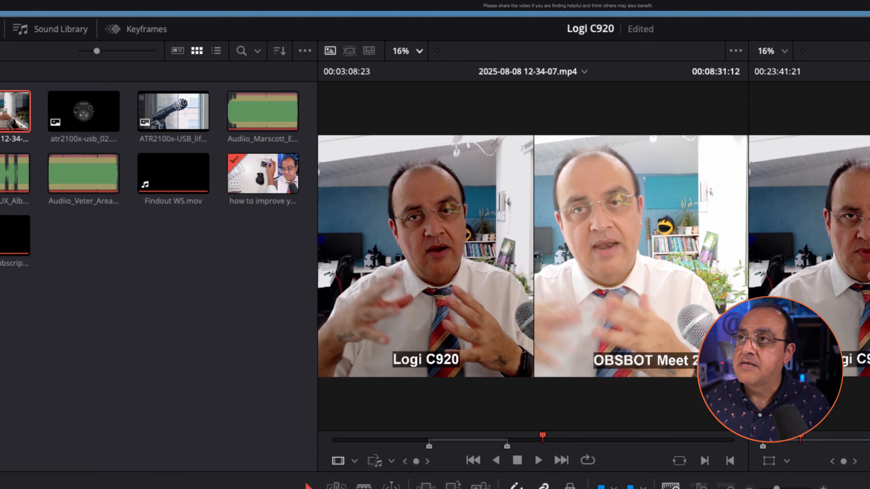
Leave the window layout unchanged and Detail Zoom the timeline to a few seconds around 00:02:14
left_click(277, 6)
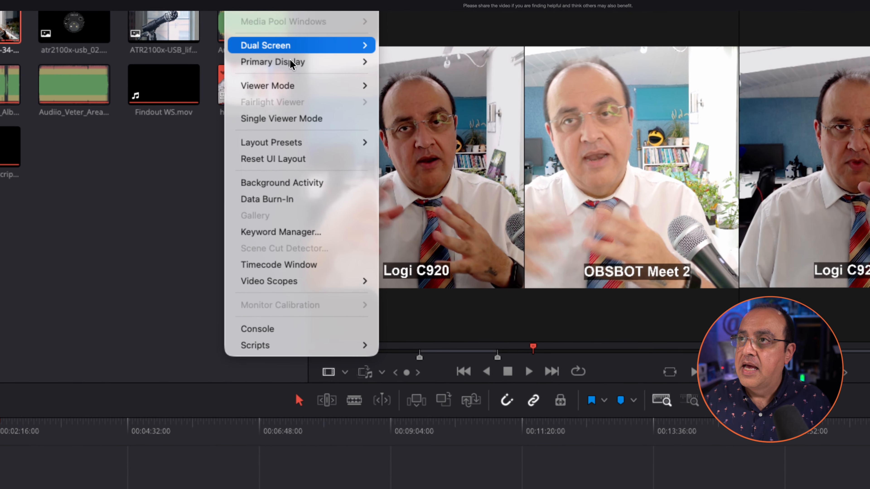
mouse_move(298, 144)
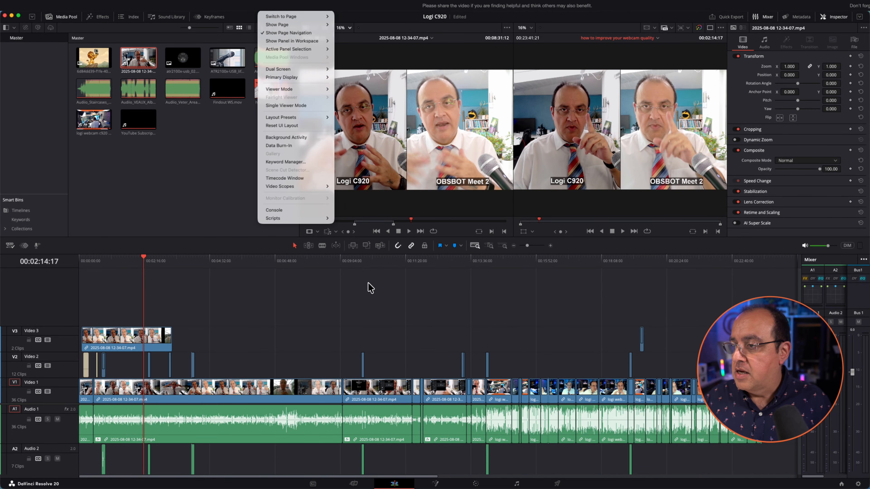
left_click(371, 288)
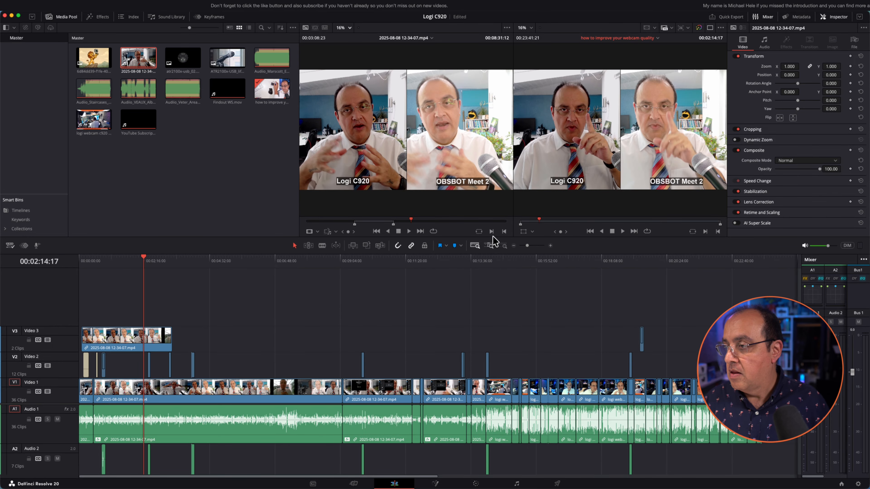
left_click(494, 241)
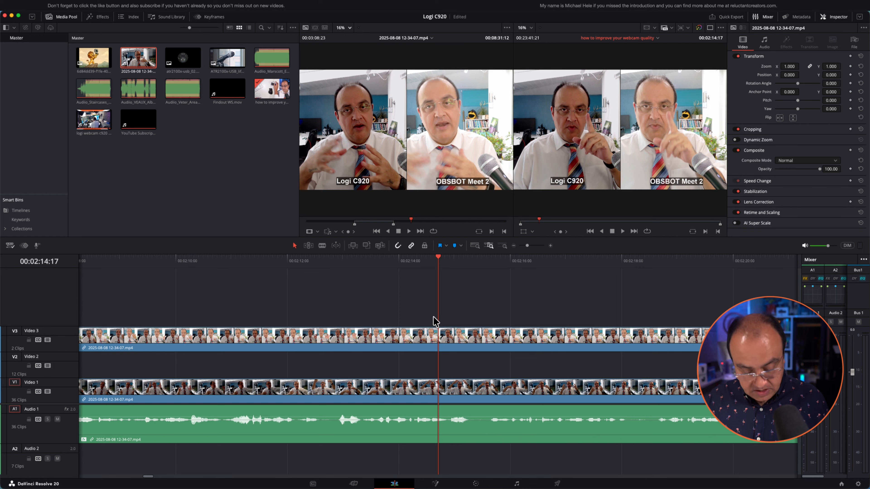
Zoom in with scroll and Cmd+=, fit the whole edit with Shift+Z, then return near the playhead
scroll(488, 303, "up", 4)
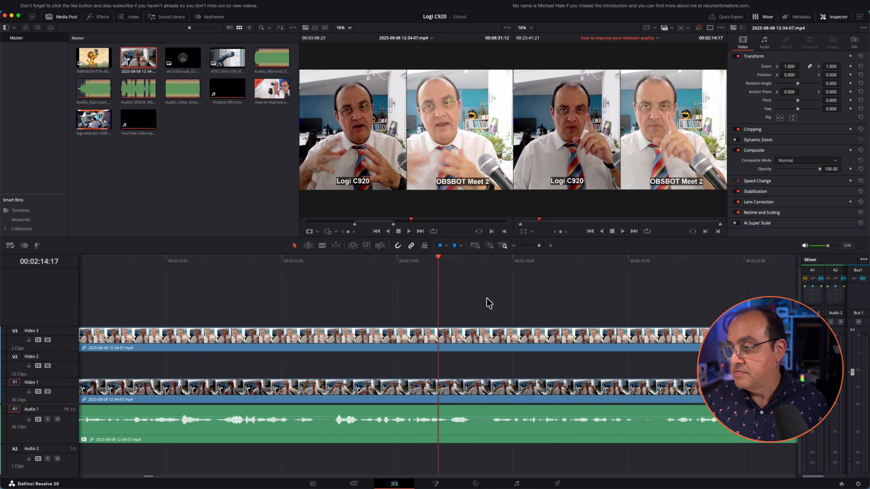
scroll(488, 303, "up", 3)
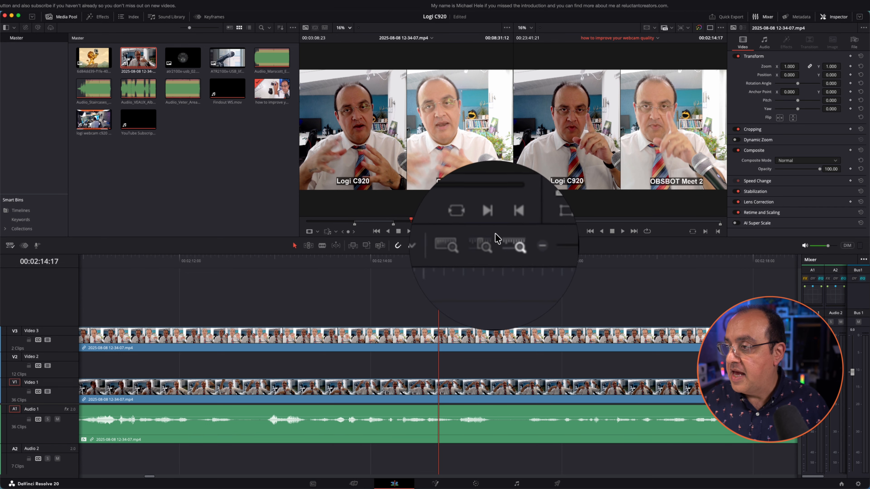
key("super+=")
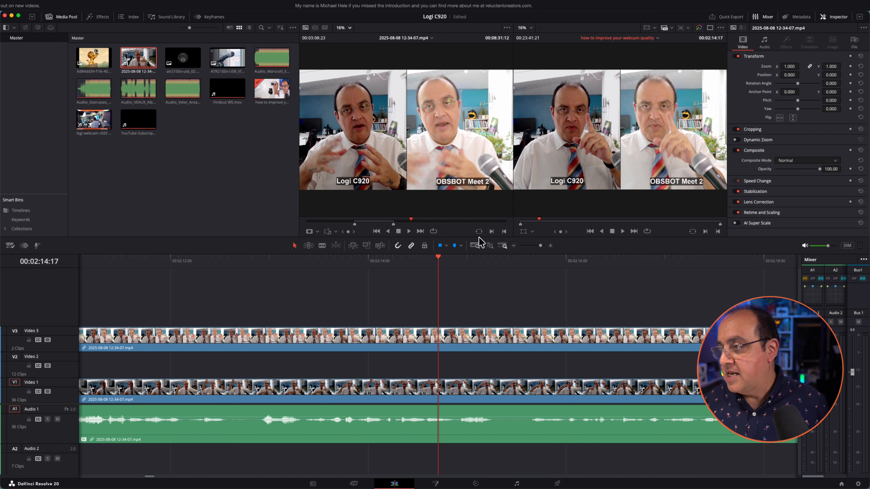
key("shift+z")
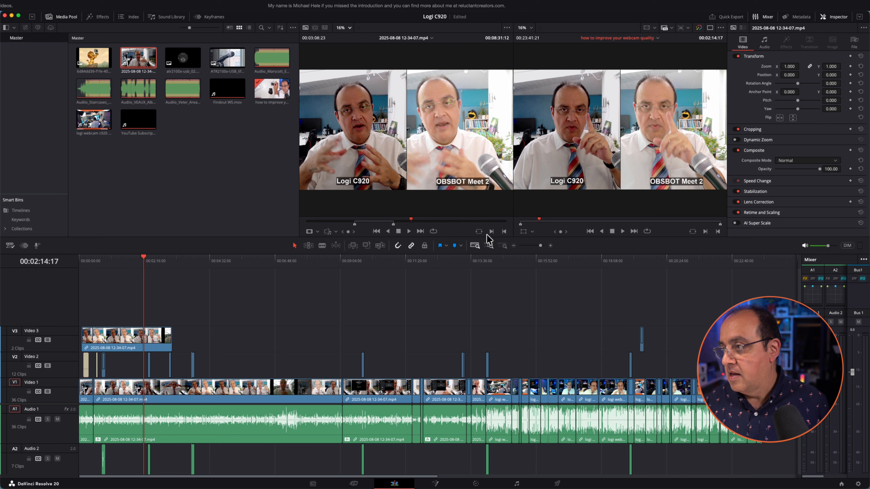
key("shift+z")
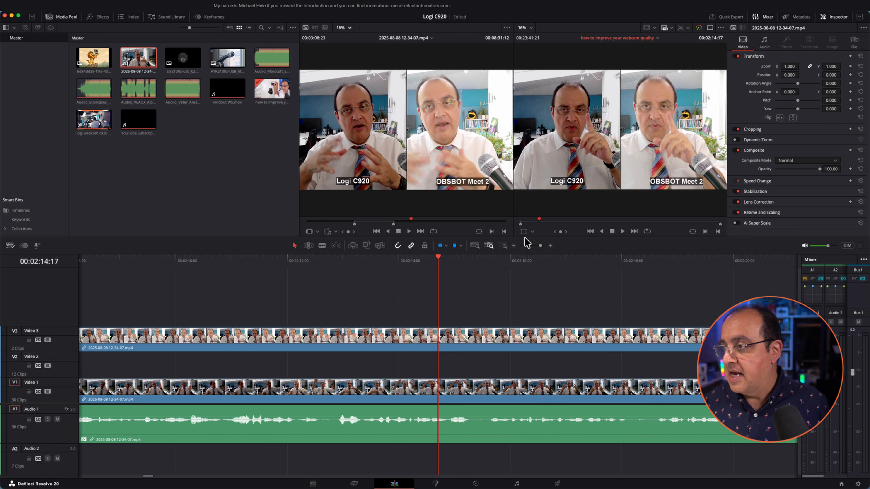
left_click_drag(541, 246, 541, 246)
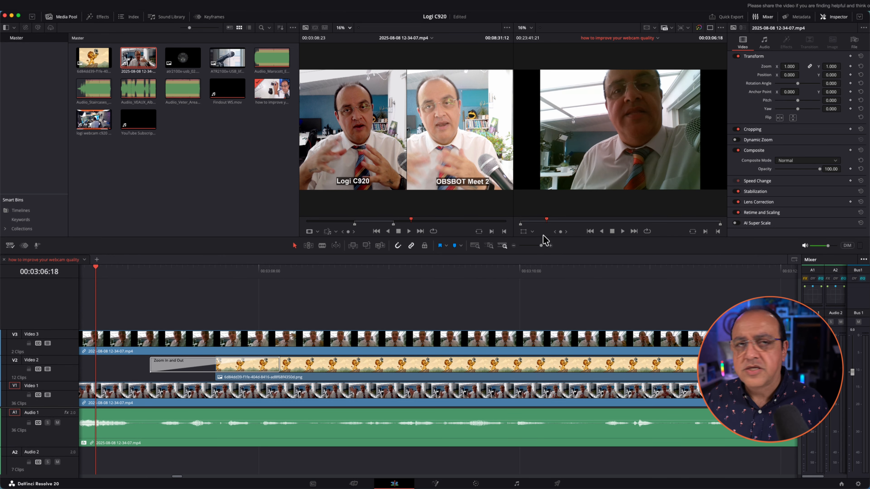
Widen the view to about fourteen seconds around 00:03:06, stepping zoom out twice and in twice
left_click_drag(540, 246, 538, 247)
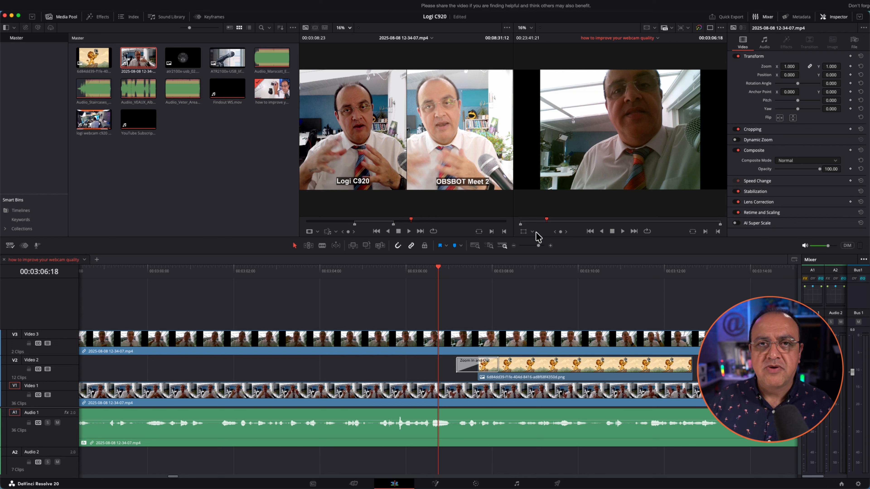
key("super")
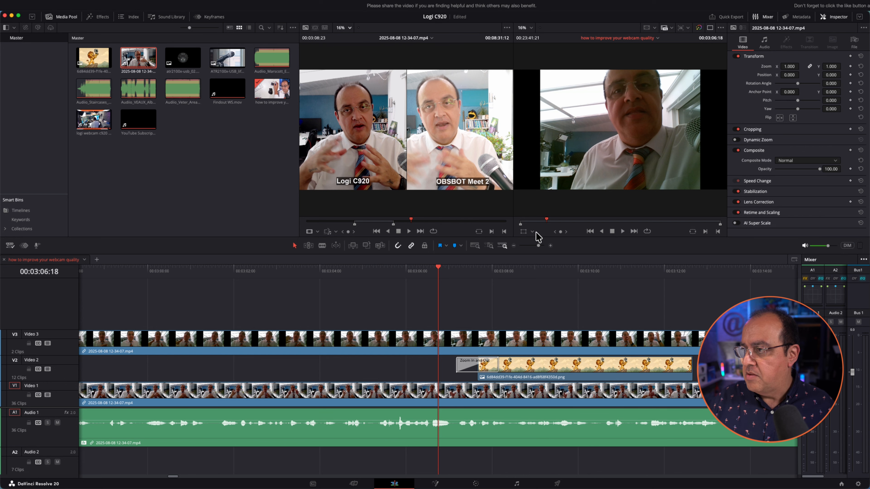
key("super+minus")
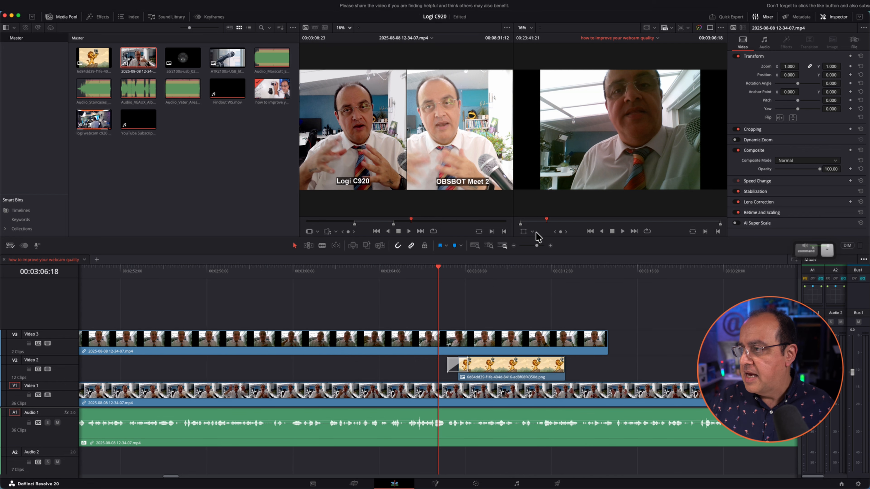
key("super+minus")
key("super+equal")
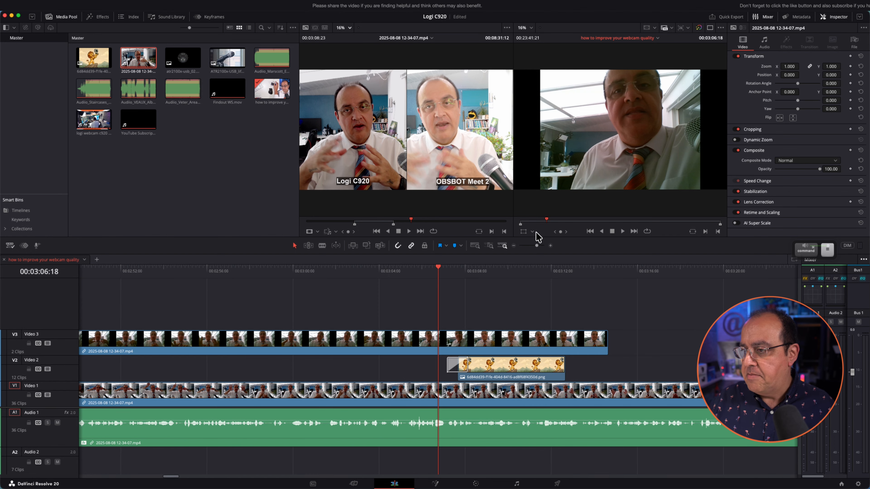
key("super+equal")
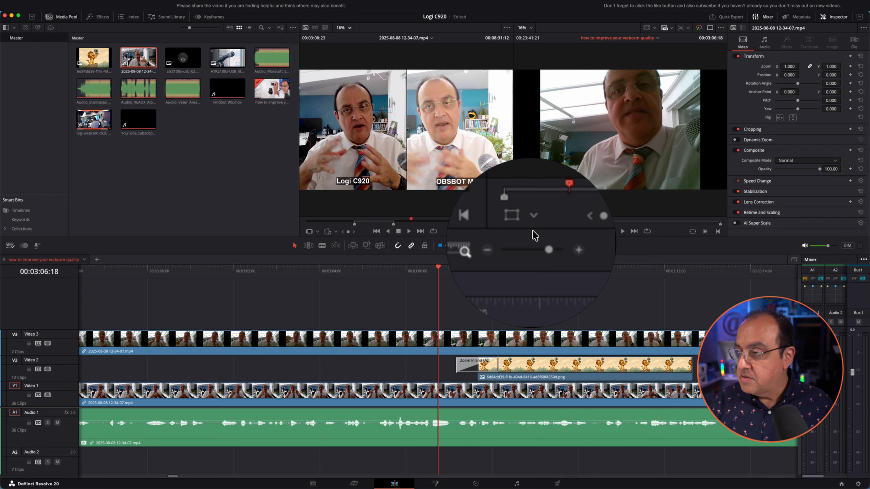
key("super")
key("super+minus")
key("super+minus")
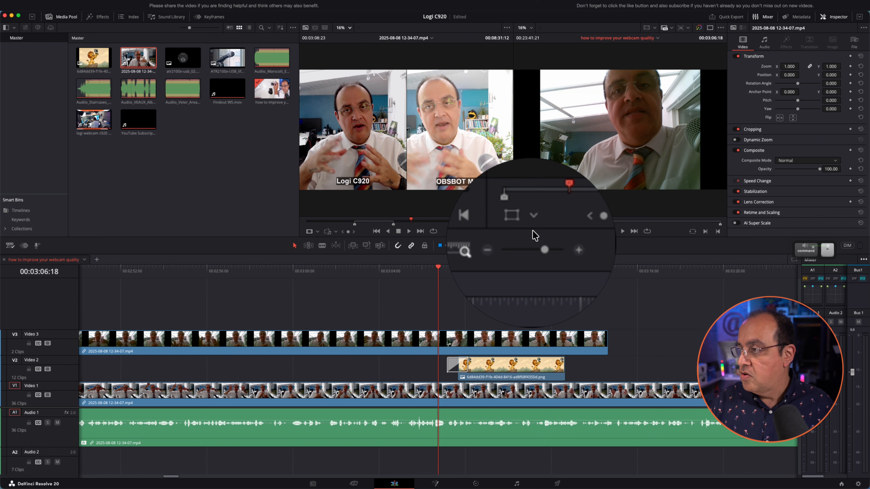
key("super+minus")
key("super+minus")
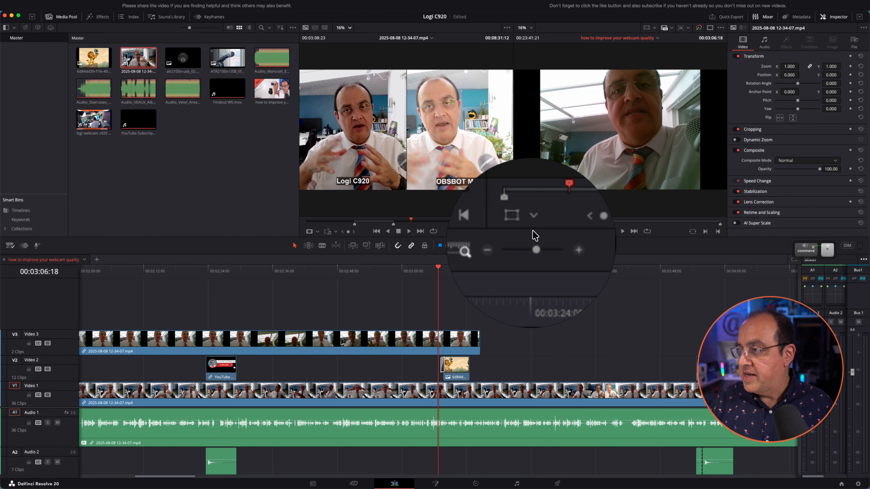
key("super+equal")
key("super+equal")
key("super+equal")
key("super+equal")
key("super+equal")
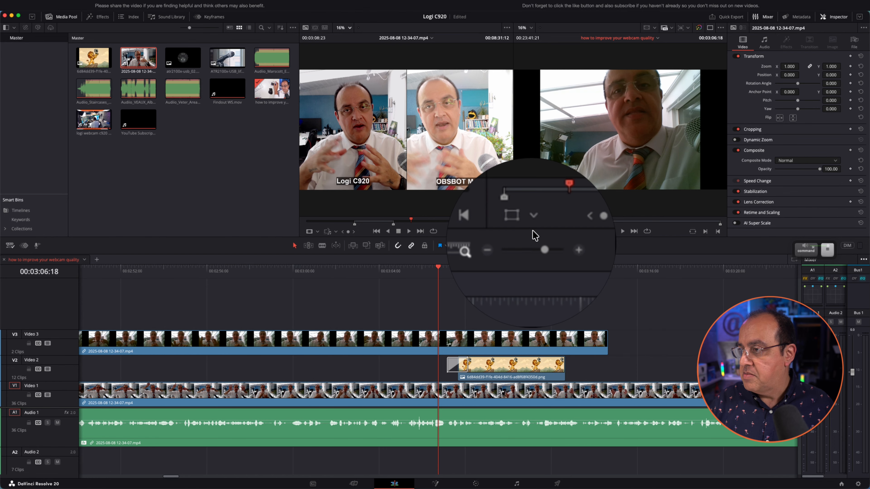
key("super+equal")
key("super+equal")
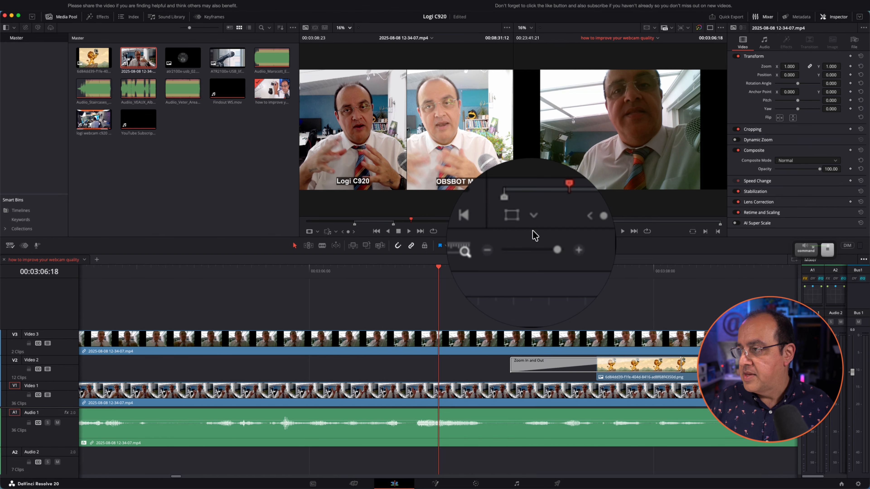
key("super+minus")
key("super+minus")
key("super+minus")
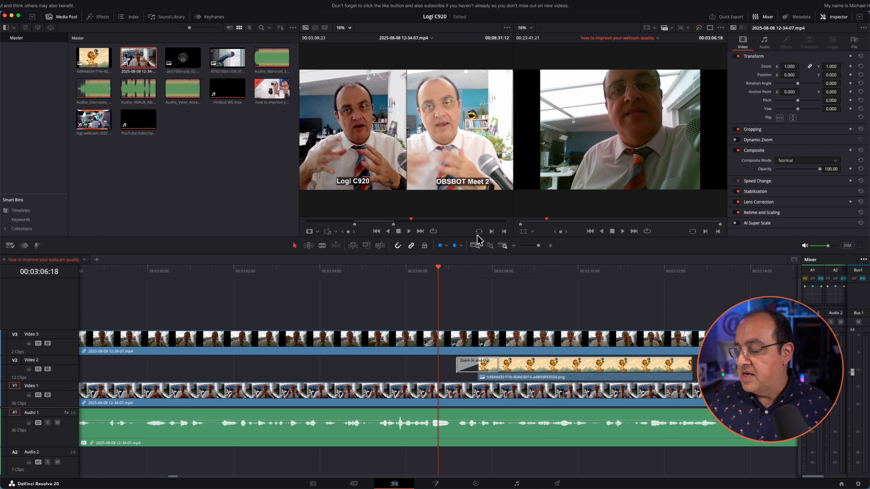
Cycle through Full Extent, Custom and Detail Zoom views, ending with Shift+Z showing the whole edit
left_click(475, 244)
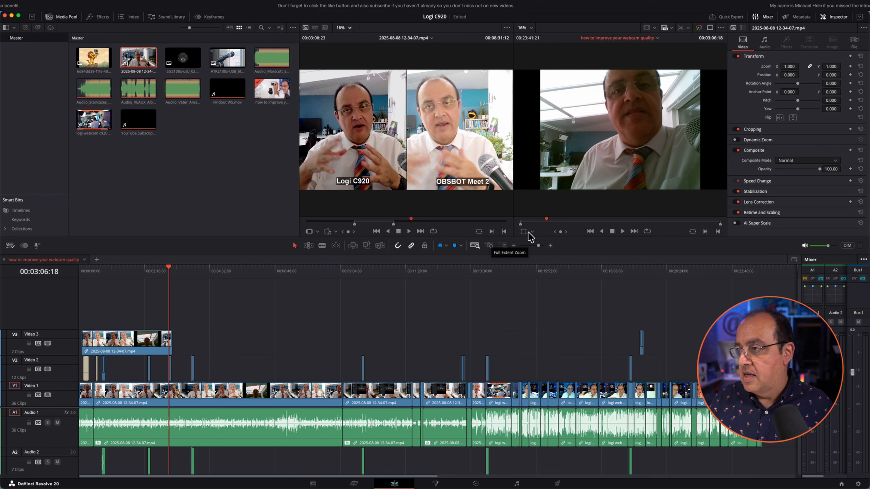
left_click(504, 244)
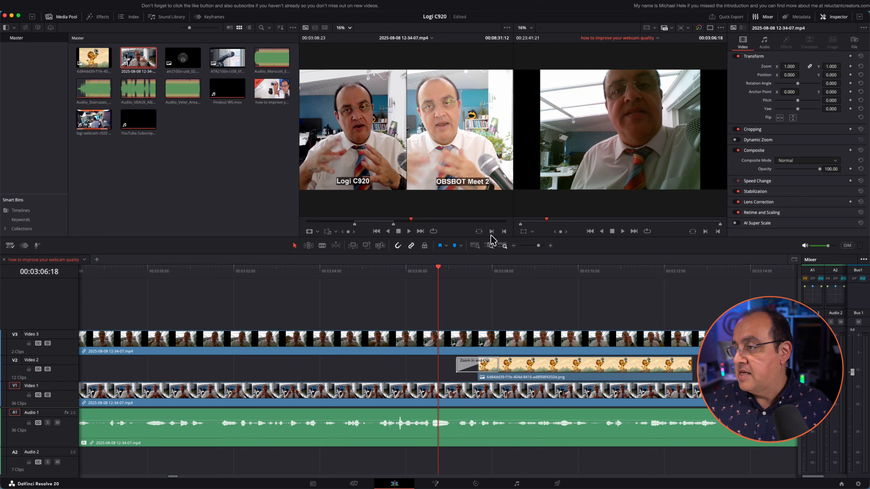
left_click(491, 246)
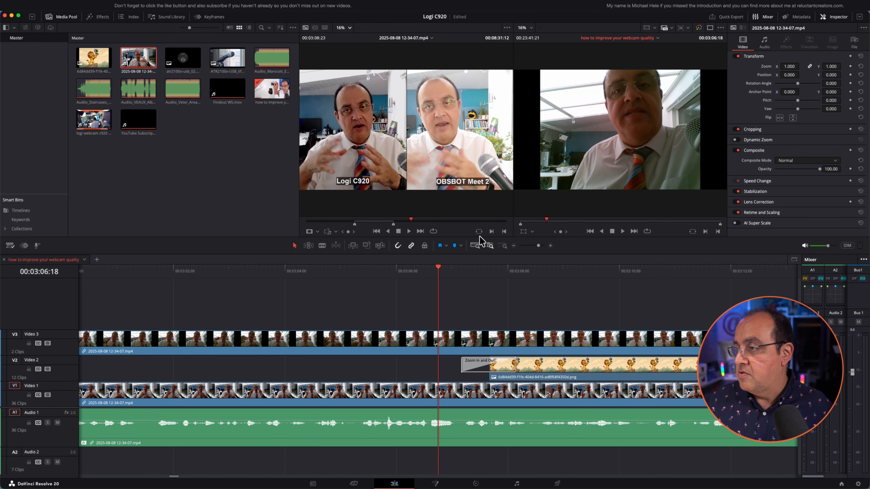
left_click(476, 246)
left_click(490, 245)
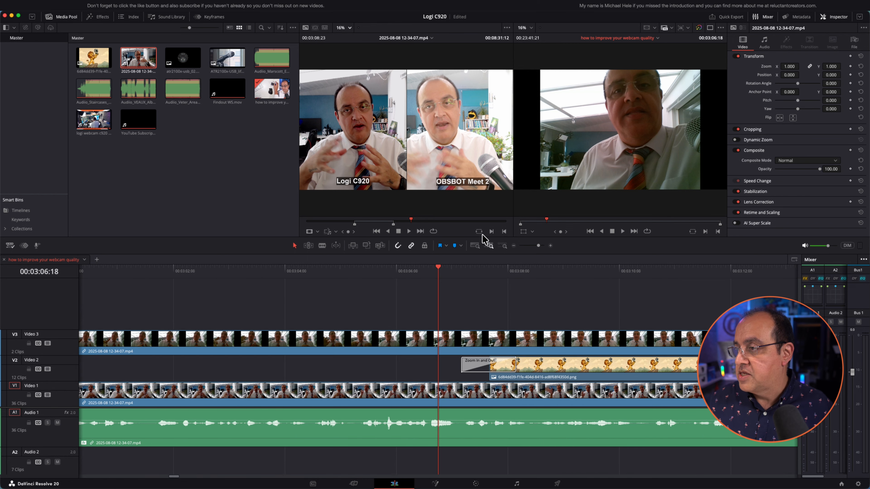
key("shift+z")
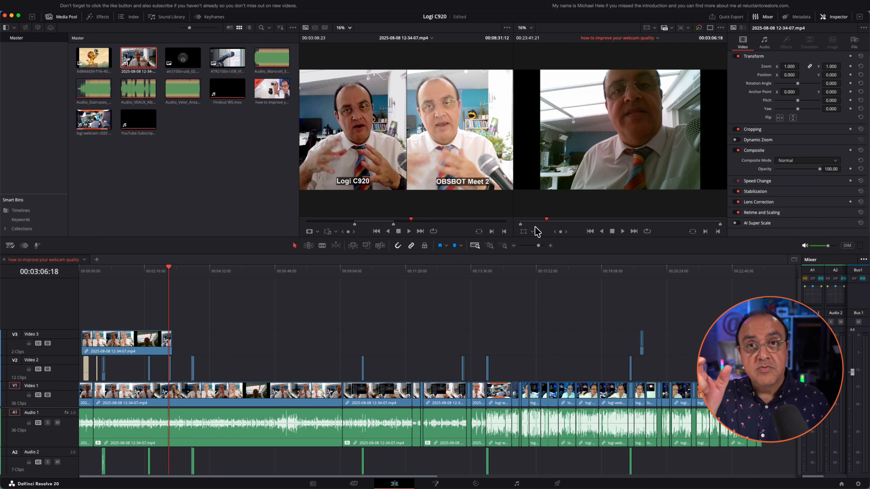